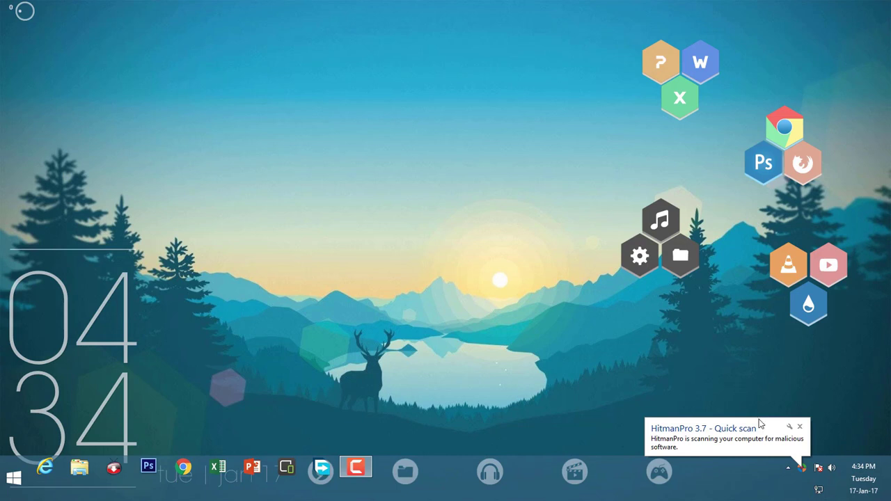
# Step: Dismiss the HitmanPro quick scan and Facebook notifications and refresh the desktop
pyautogui.click(800, 426)
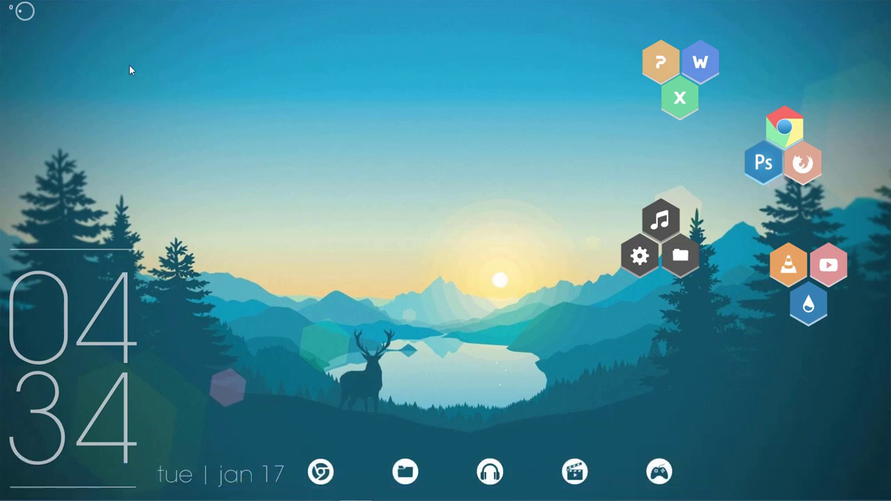
pyautogui.rightClick(518, 200)
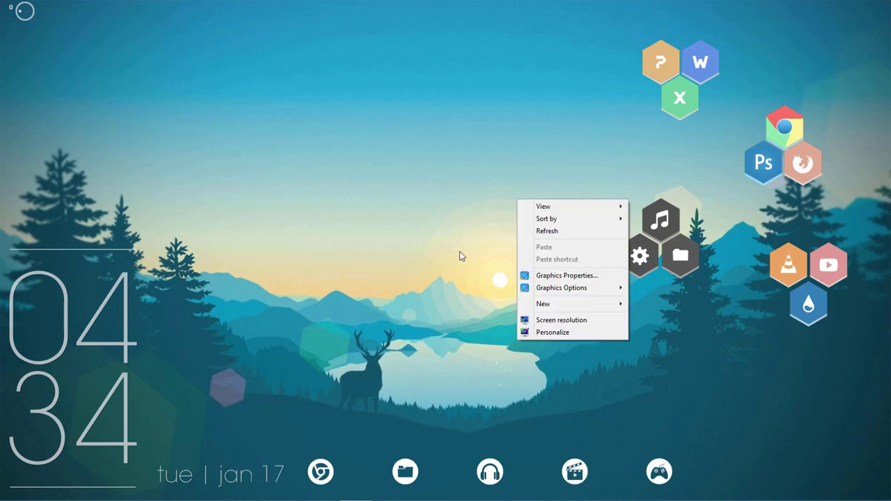
pyautogui.click(547, 230)
pyautogui.rightClick(307, 178)
pyautogui.click(360, 210)
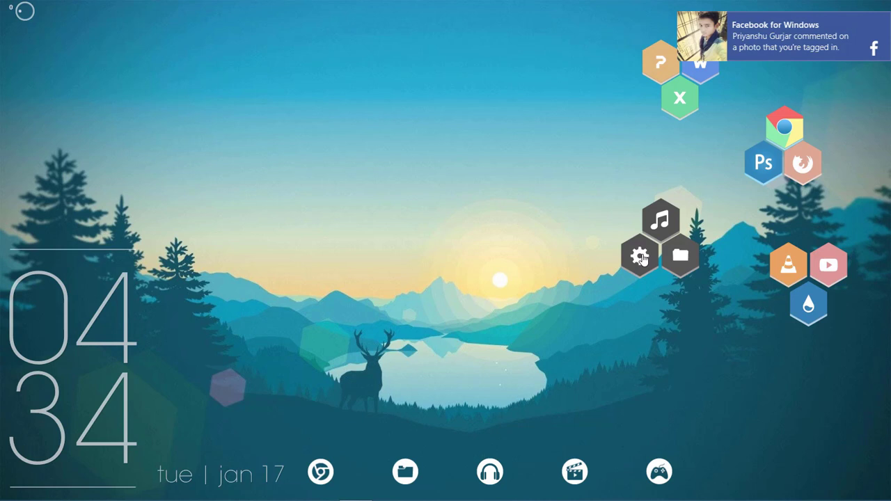
pyautogui.click(876, 22)
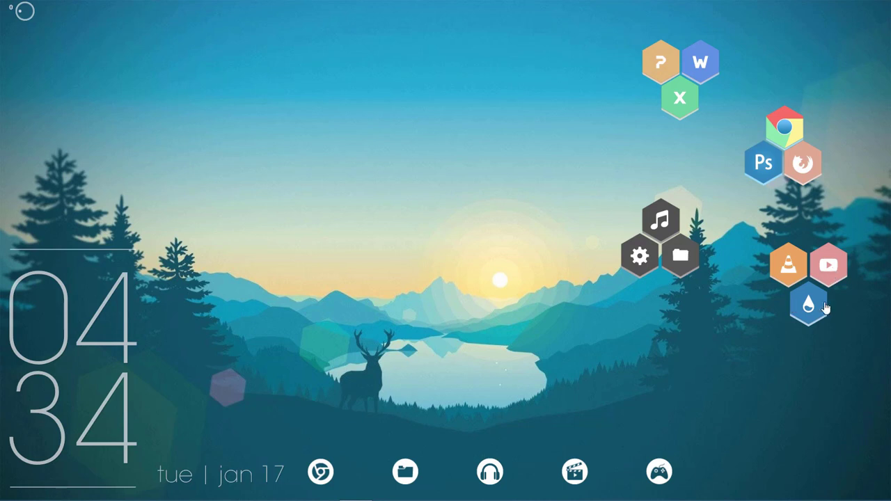
pyautogui.rightClick(493, 66)
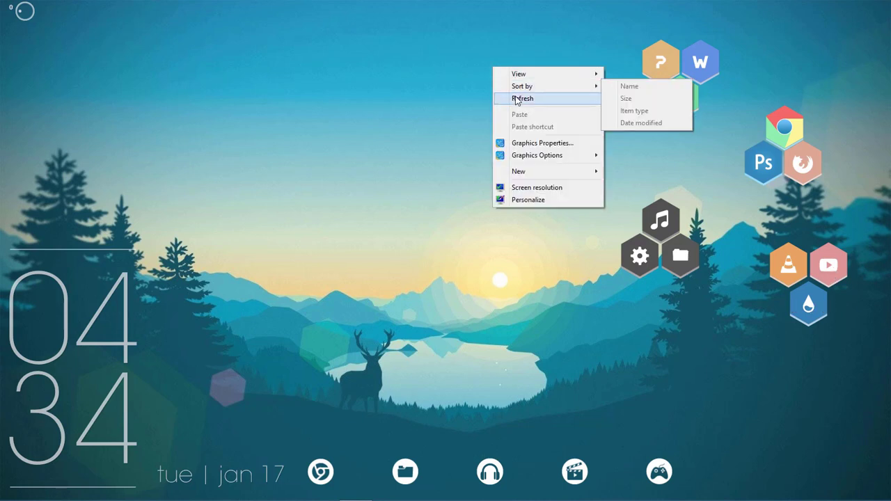
pyautogui.click(515, 96)
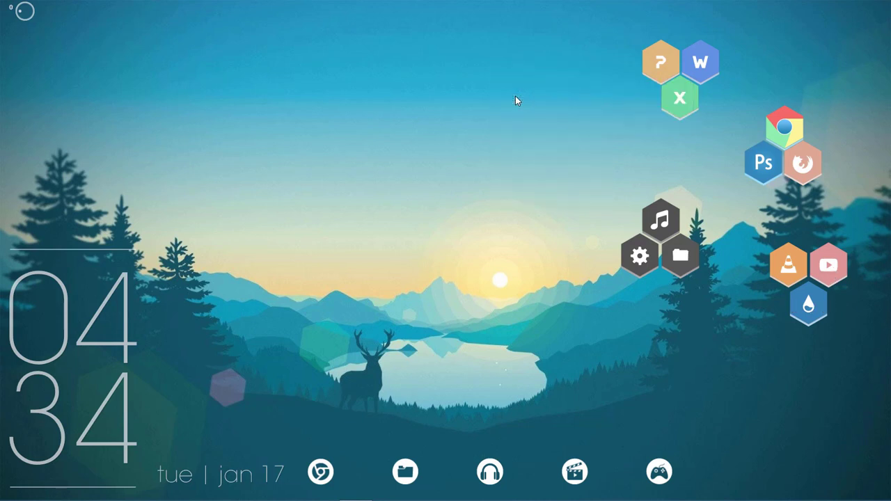
pyautogui.rightClick(564, 68)
pyautogui.click(595, 102)
pyautogui.rightClick(550, 98)
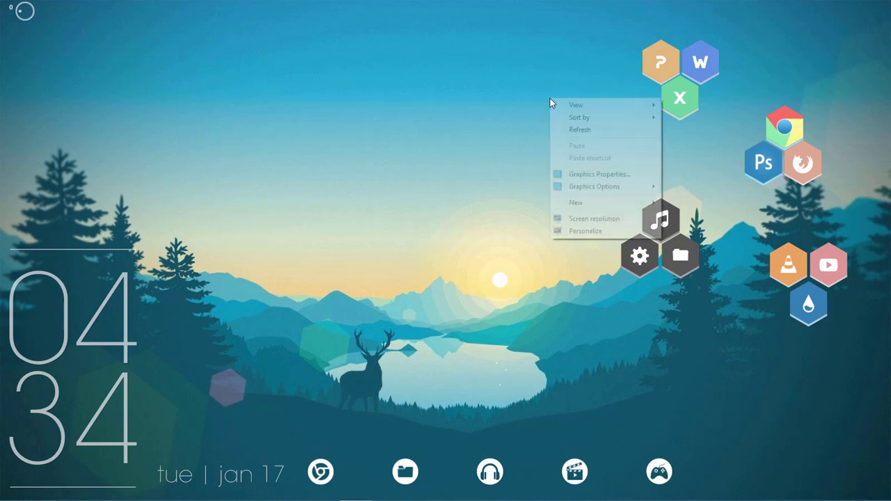
pyautogui.click(580, 127)
pyautogui.rightClick(580, 127)
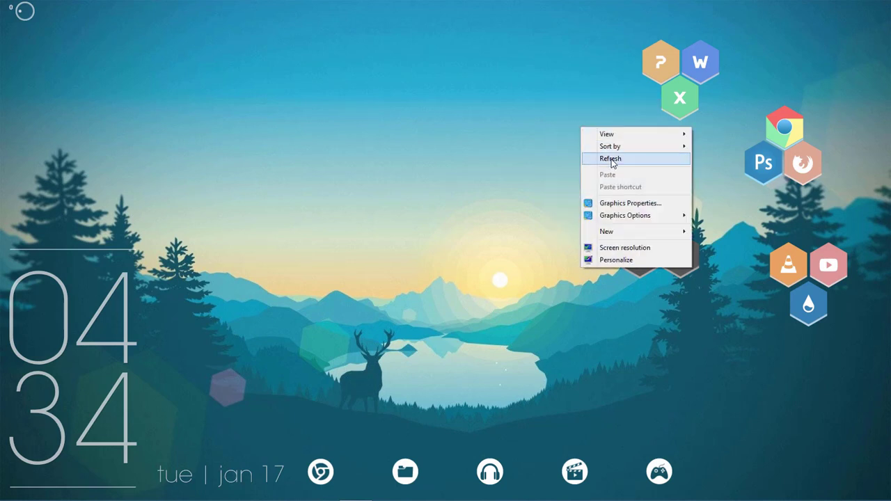
pyautogui.click(597, 158)
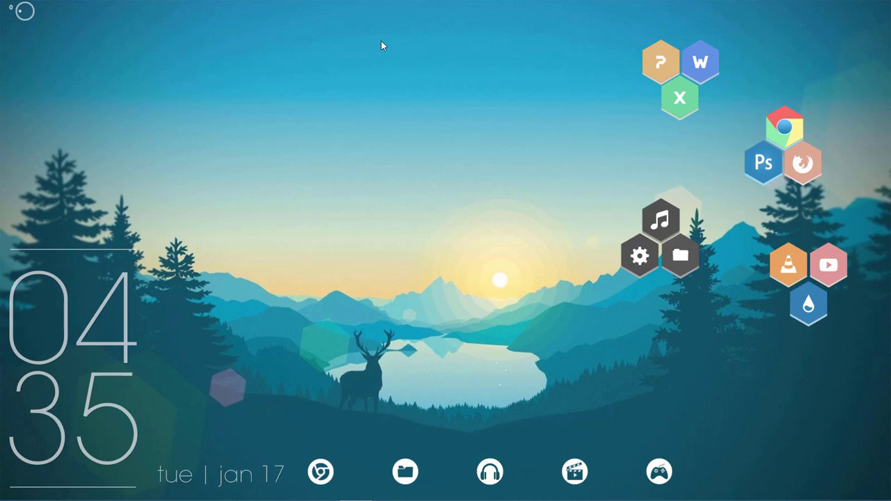
# Step: Reveal the desktop's hidden dock to view its shortcuts, and dismiss the CCleaner alert
pyautogui.moveTo(369, 4)
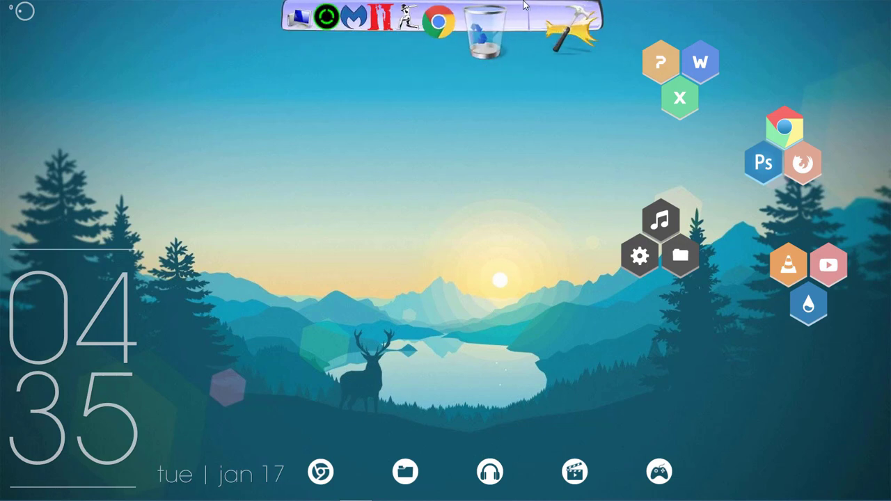
pyautogui.rightClick(485, 143)
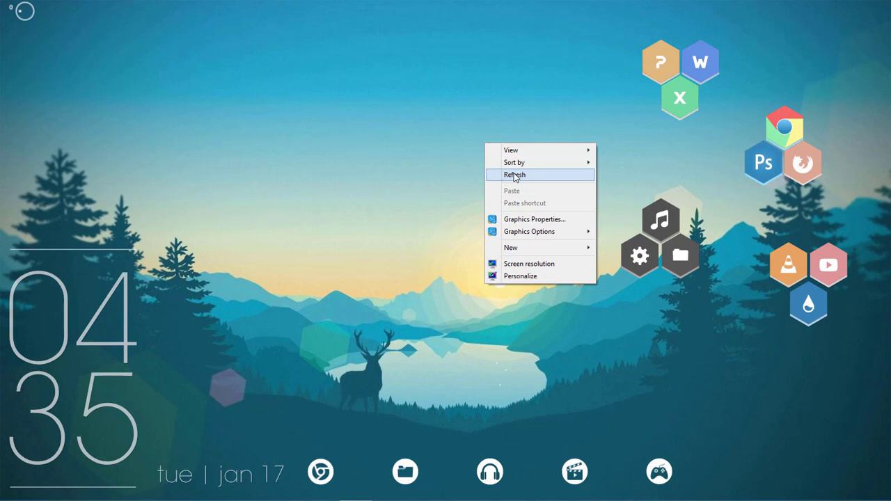
pyautogui.click(515, 176)
pyautogui.rightClick(442, 111)
pyautogui.click(476, 137)
pyautogui.moveTo(387, 4)
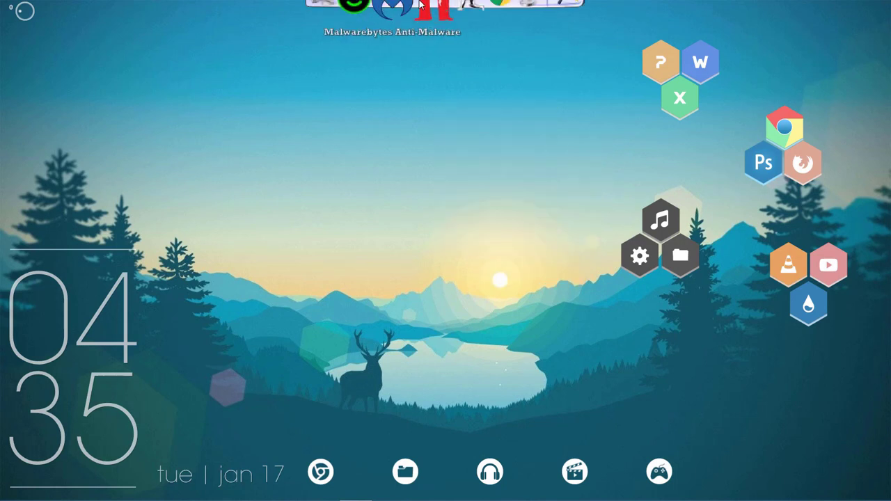
pyautogui.rightClick(441, 93)
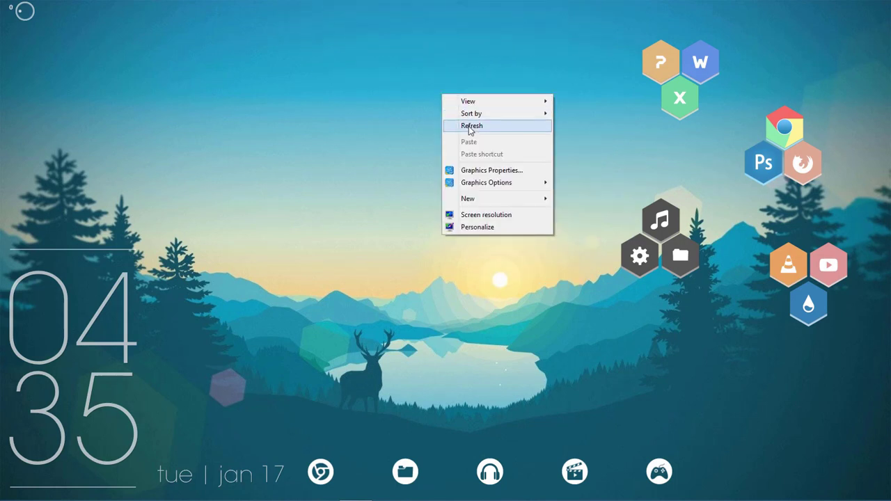
pyautogui.click(463, 124)
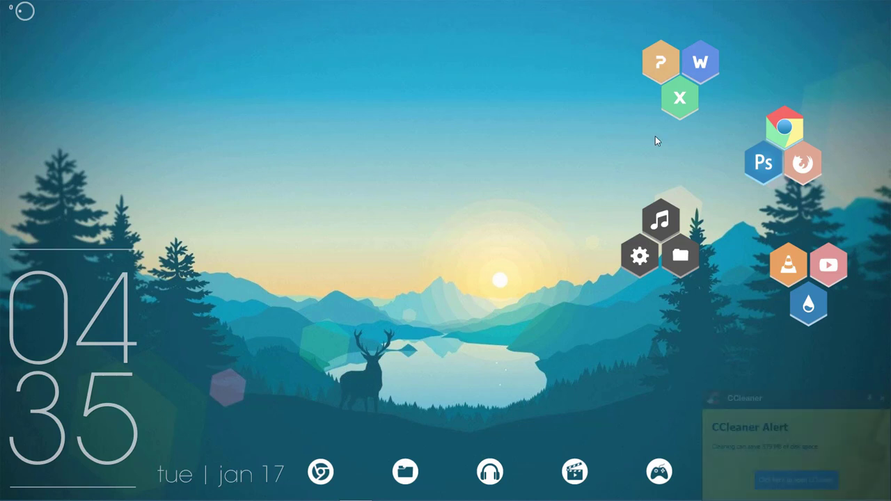
pyautogui.click(884, 402)
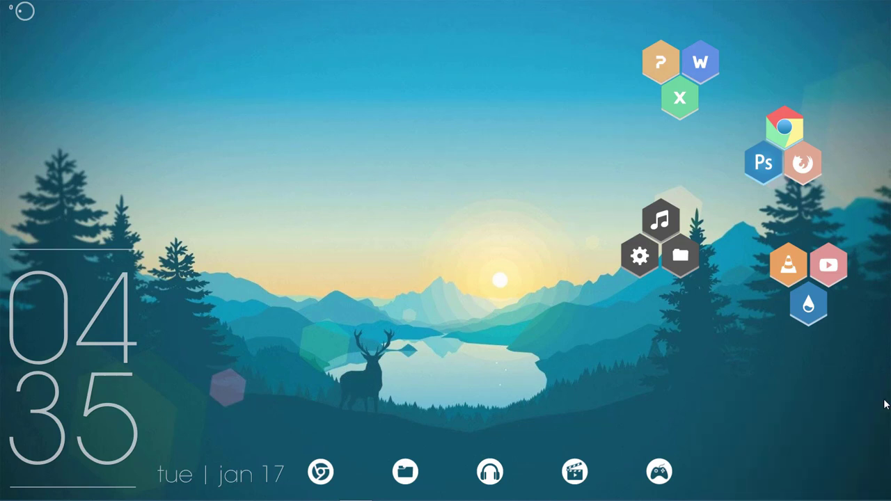
# Step: Switch to Chrome, search Google for "rainmeter", and start the 4.0 Final Release download from rainmeter.net
pyautogui.click(797, 129)
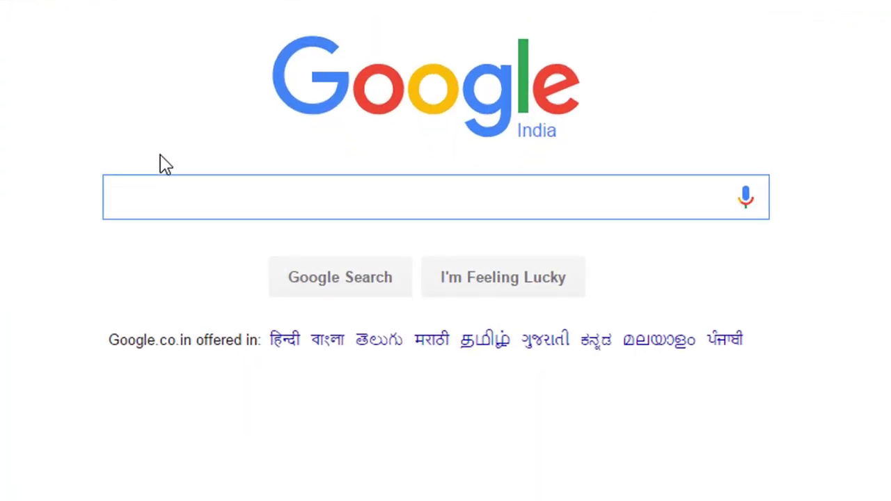
pyautogui.write('rainmete')
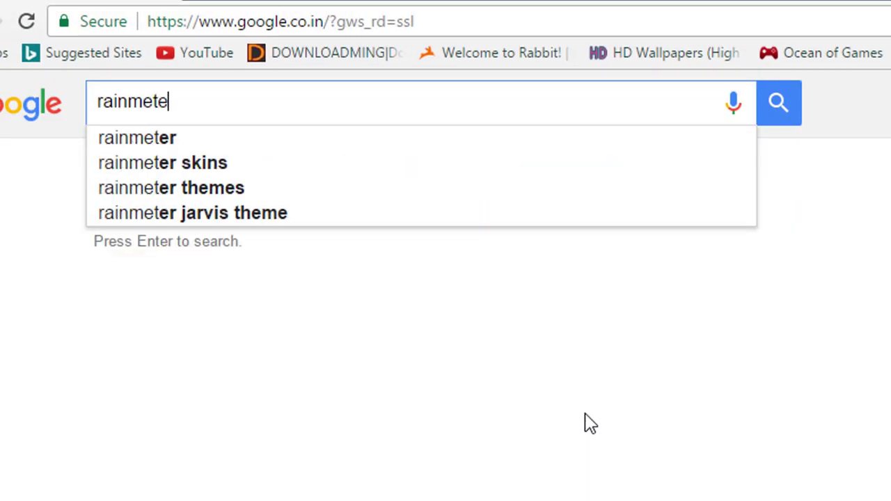
pyautogui.write('r')
pyautogui.press('Return')
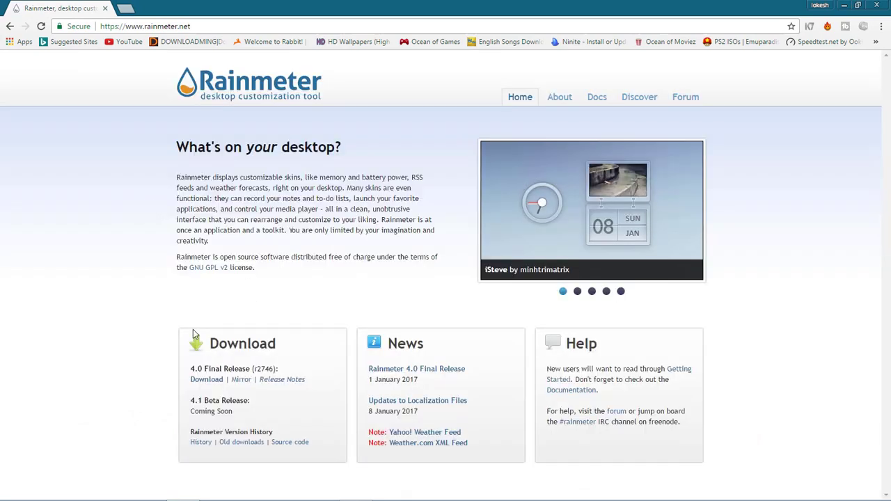
pyautogui.click(222, 378)
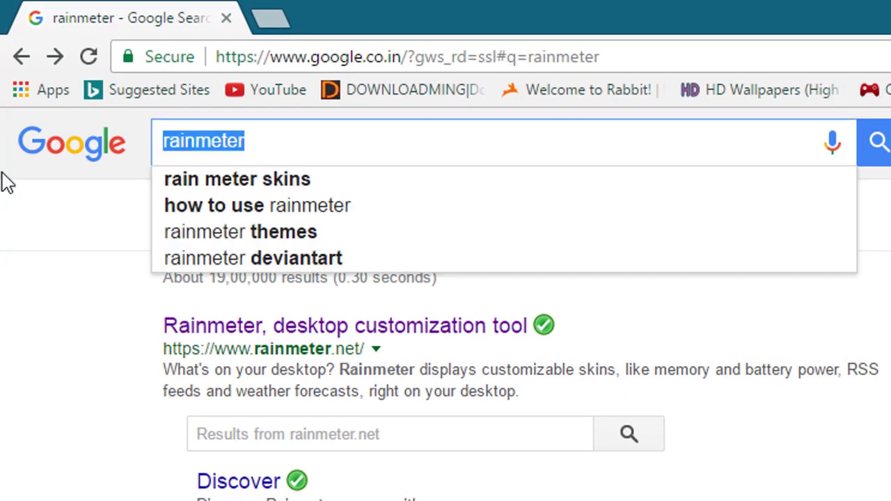
# Step: Replace the Google query and search for "rocketdock"
pyautogui.press('BackSpace')
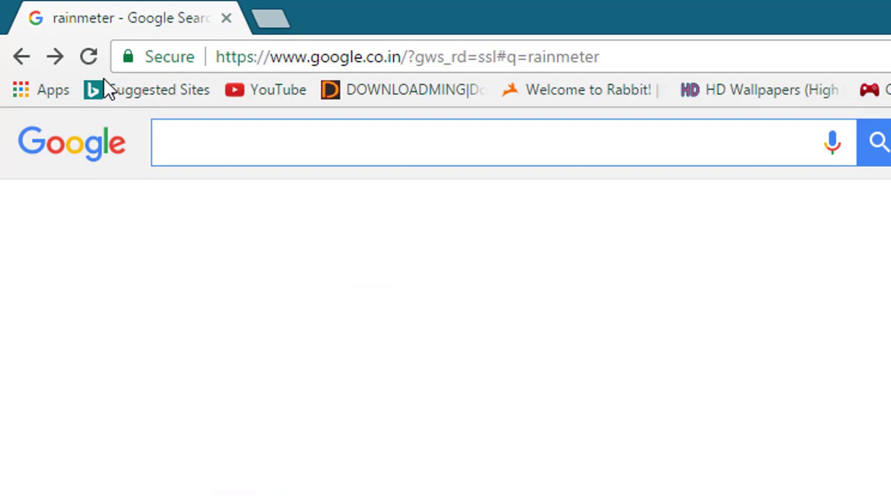
pyautogui.write('rocket')
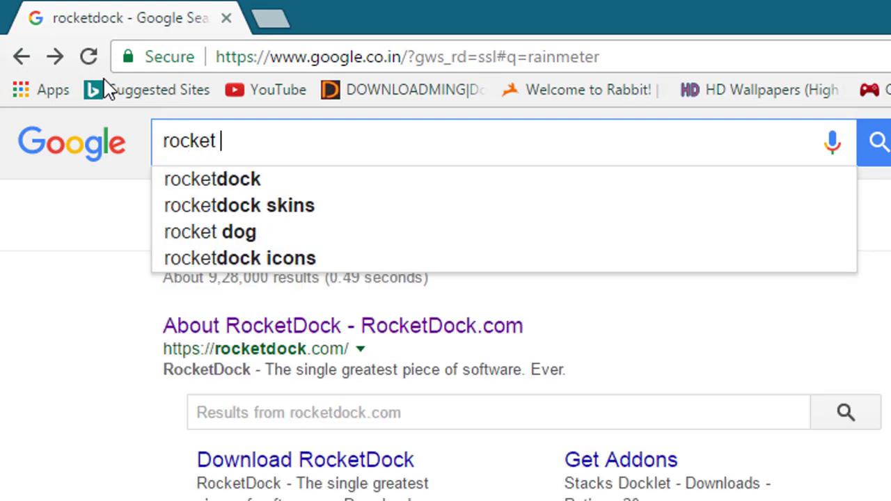
pyautogui.press('BackSpace')
pyautogui.write('doc')
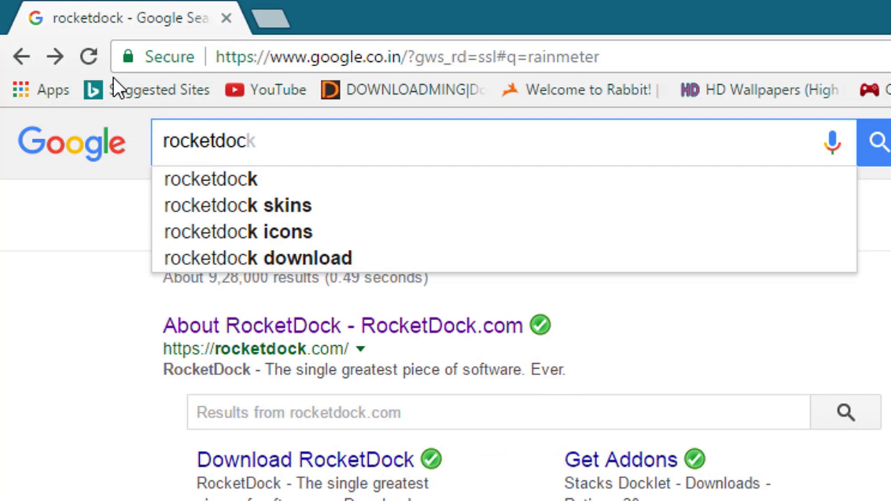
pyautogui.write('k')
pyautogui.press('Return')
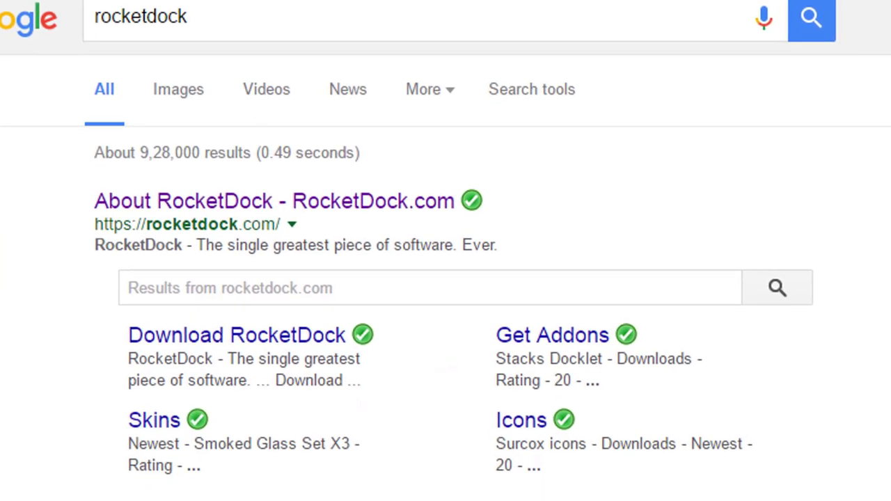
# Step: View the download page on the RocketDock website and return to the search results
pyautogui.click(306, 175)
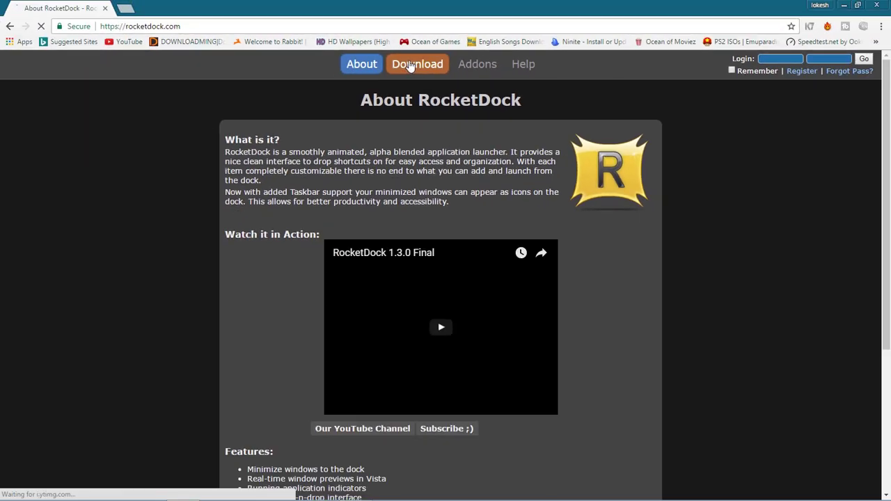
pyautogui.click(442, 98)
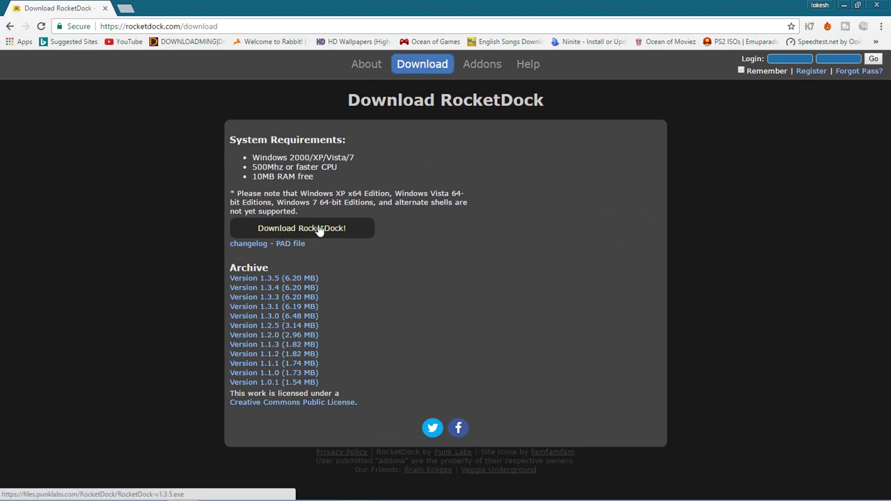
pyautogui.click(10, 27)
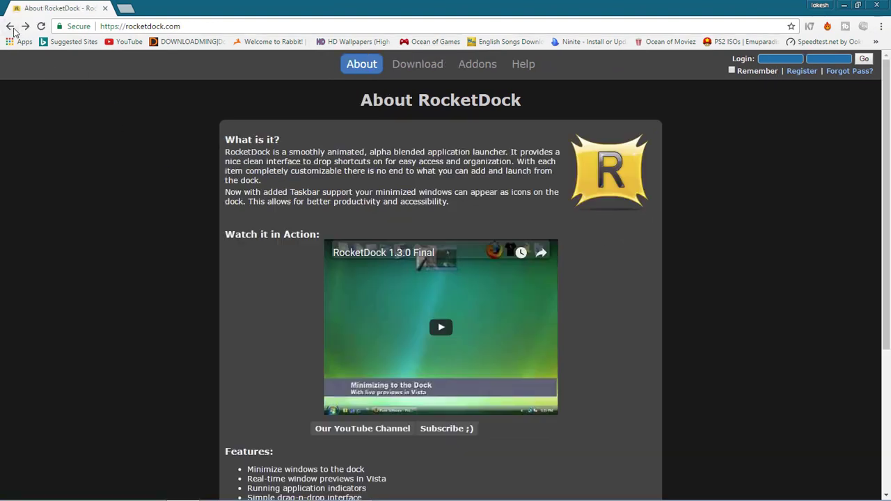
pyautogui.click(11, 27)
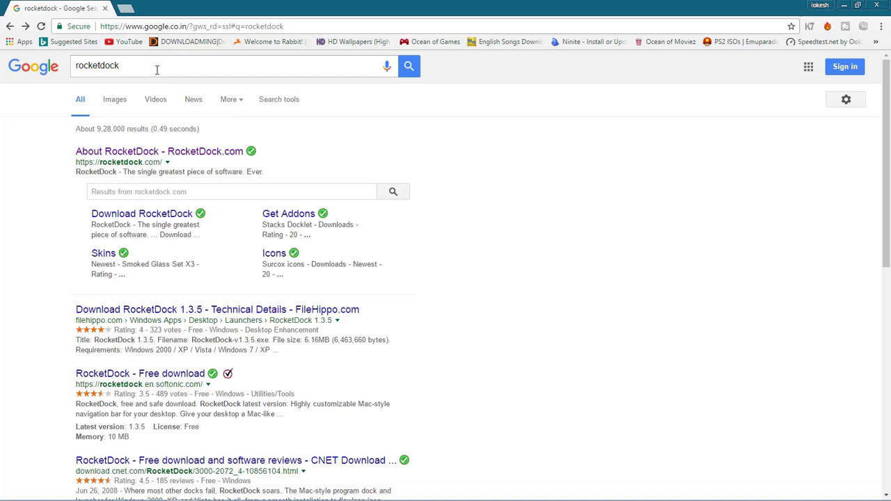
# Step: Clear the RocketDock query and search Google for "rainmeter skins"
pyautogui.click(201, 61)
pyautogui.press('BackSpace')
pyautogui.press('BackSpace')
pyautogui.press('BackSpace')
pyautogui.press('BackSpace')
pyautogui.press('BackSpace')
pyautogui.press('BackSpace')
pyautogui.press('BackSpace')
pyautogui.press('BackSpace')
pyautogui.press('BackSpace')
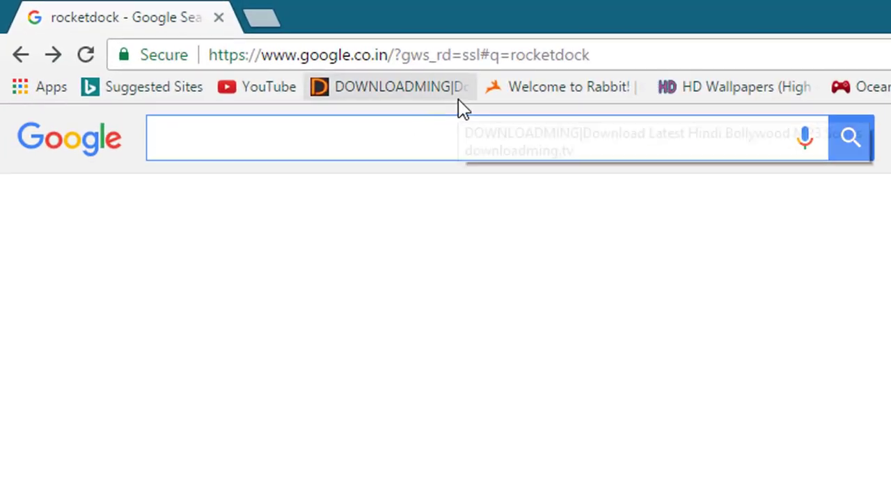
pyautogui.write('rainm')
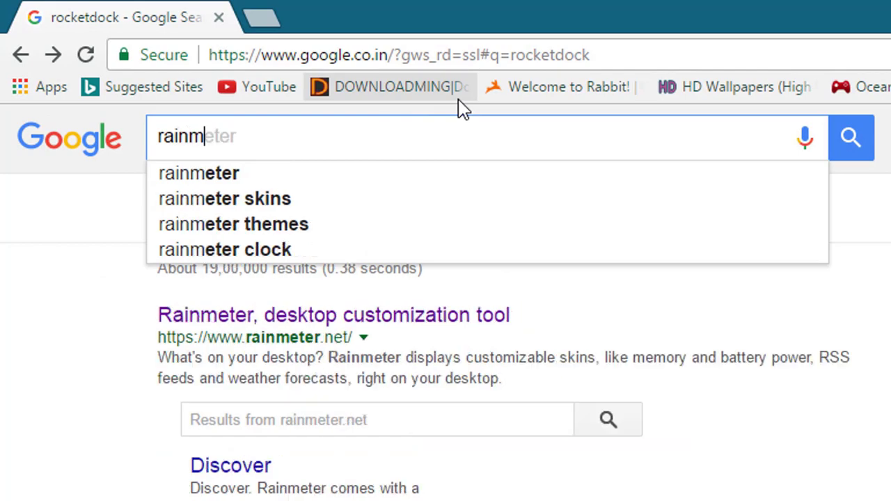
pyautogui.write('eter skins')
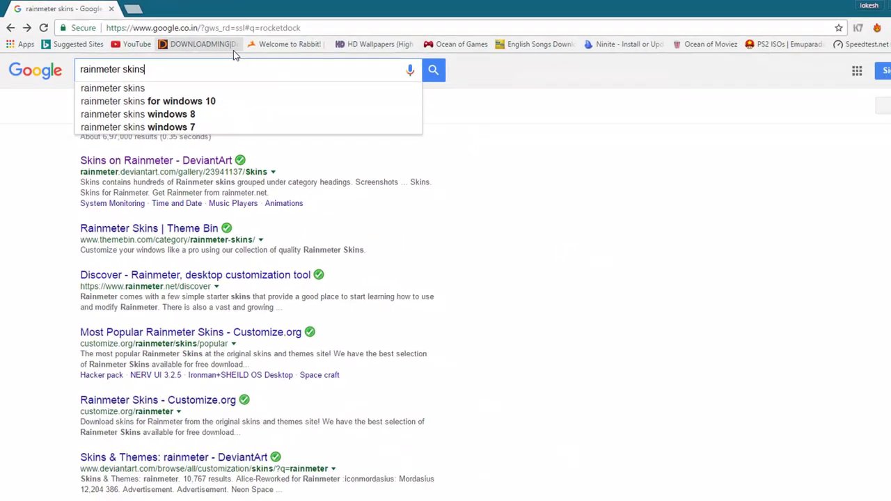
pyautogui.press('Return')
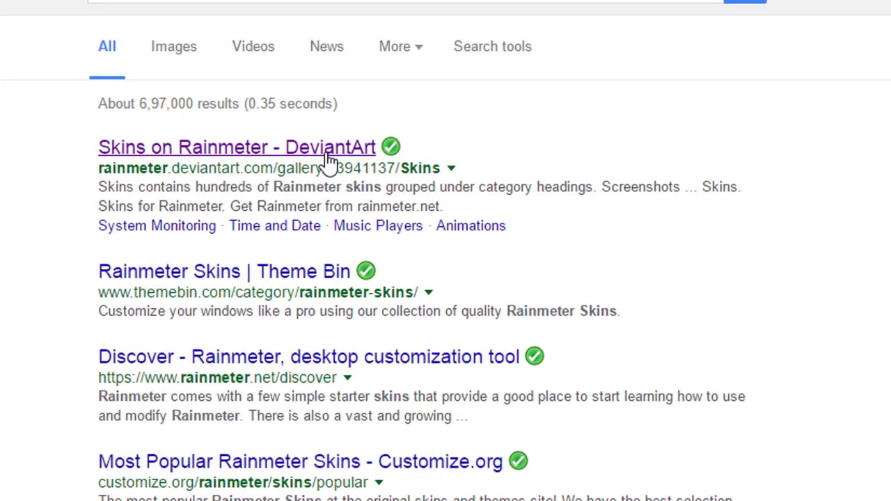
# Step: Open the "Skins on Rainmeter" DeviantArt gallery from the results and browse the available skins
pyautogui.click(299, 155)
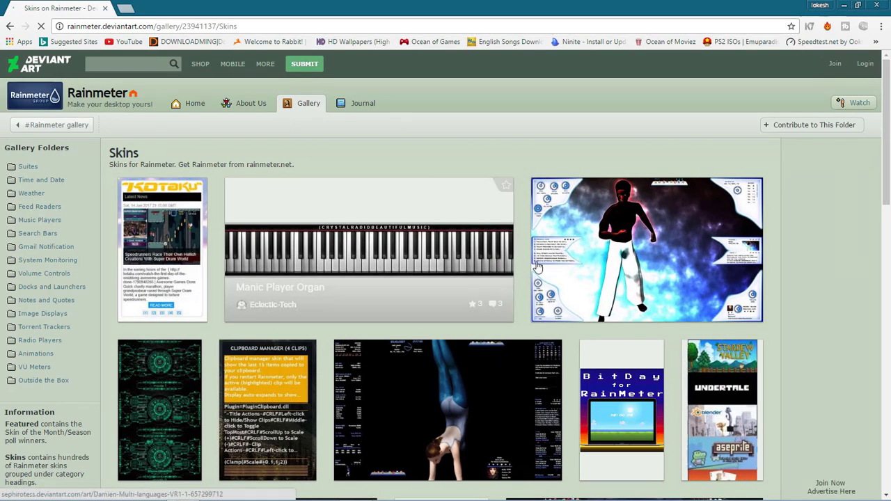
pyautogui.scroll(-2, 358, 352)
pyautogui.scroll(-2, 359, 353)
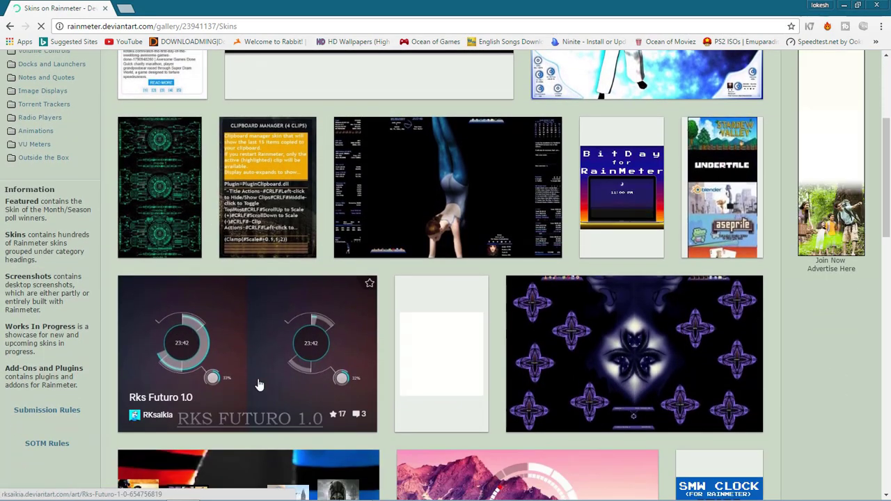
pyautogui.scroll(-5, 432, 341)
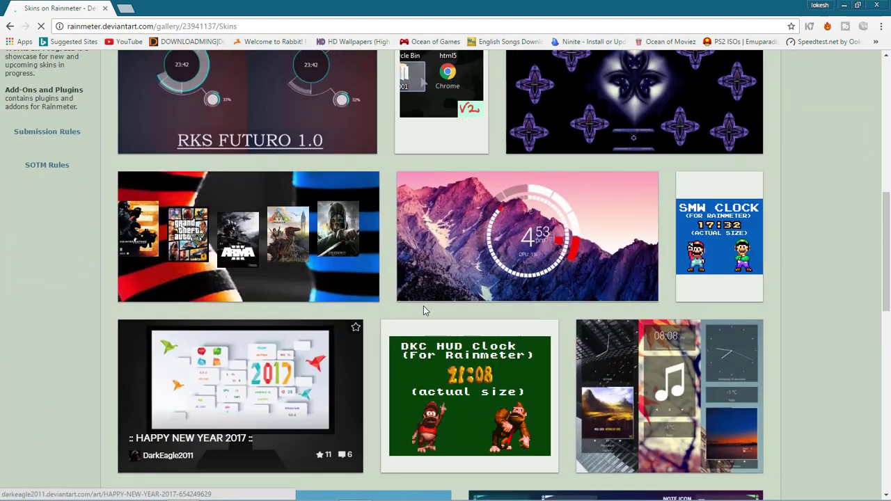
pyautogui.scroll(-3, 458, 309)
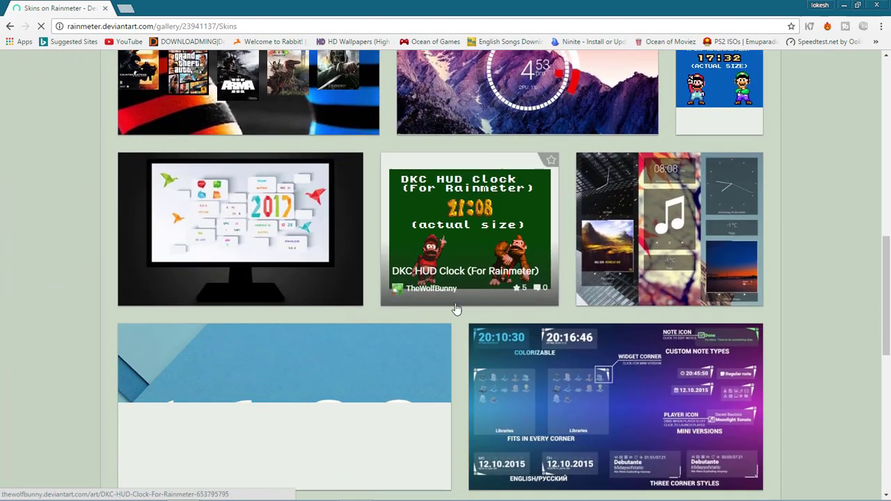
# Step: Open the GamesLauncher 1.0 skin from the DeviantArt gallery and request its download
pyautogui.scroll(1, 511, 275)
pyautogui.scroll(1, 511, 275)
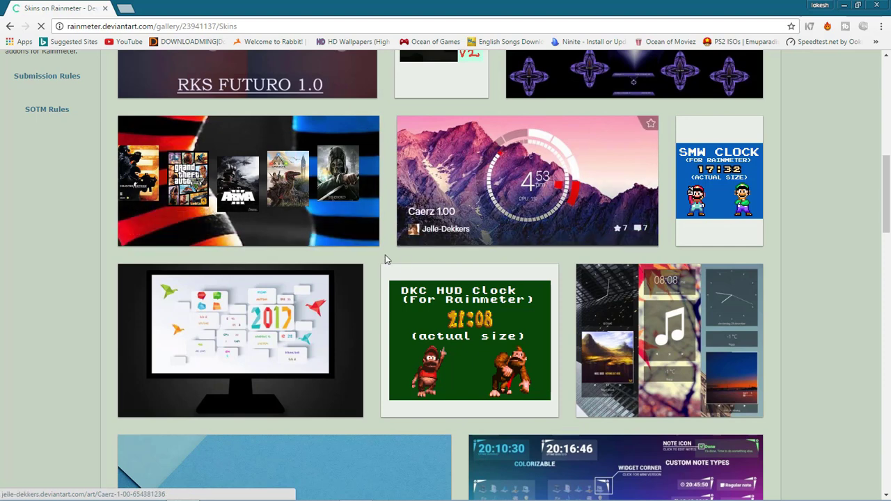
pyautogui.click(267, 208)
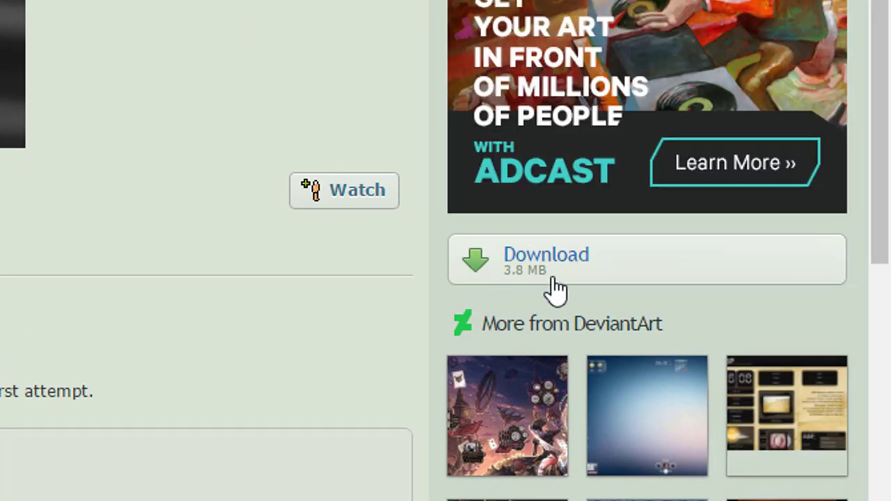
pyautogui.click(527, 285)
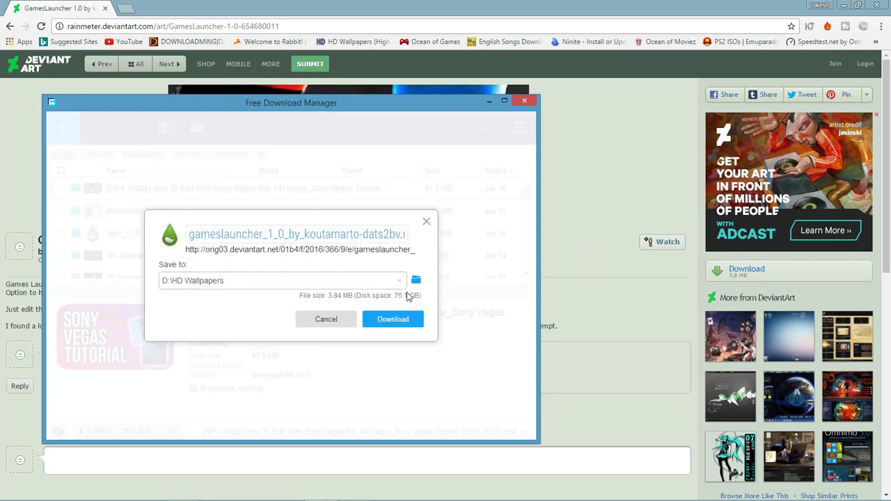
# Step: Save the GamesLauncher skin to D:\compreesd files, start the download, and minimize the download manager
pyautogui.click(399, 282)
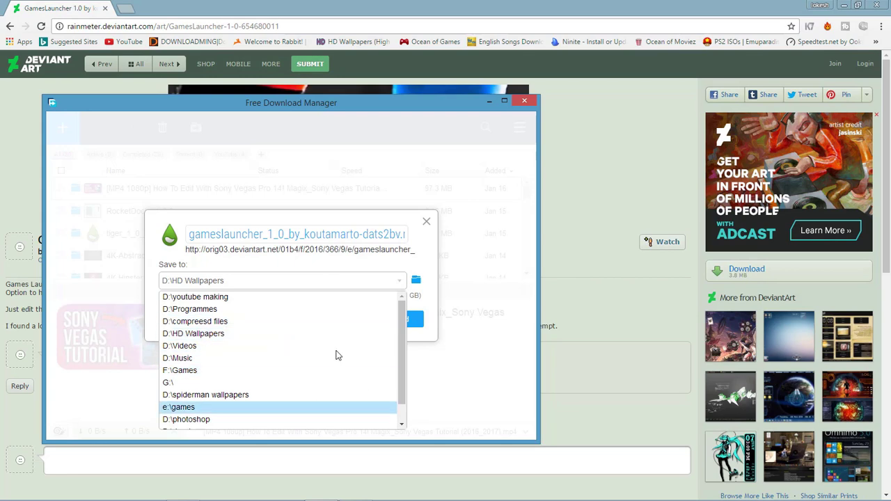
pyautogui.click(258, 321)
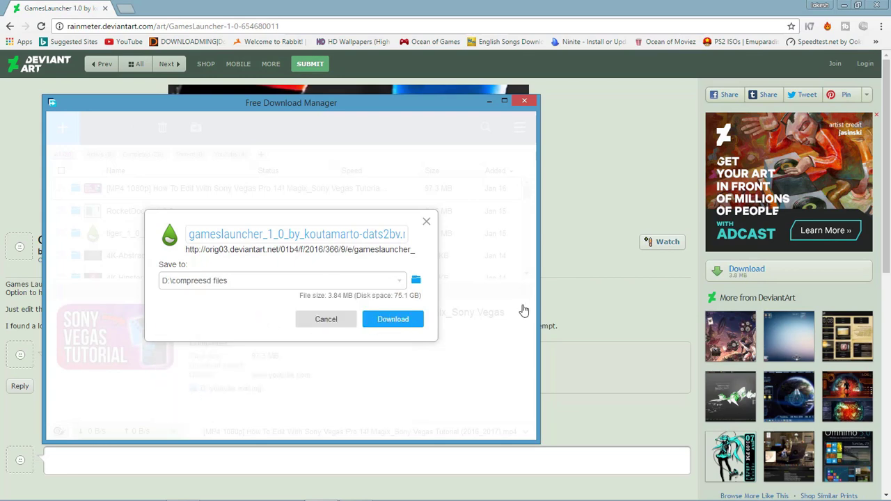
pyautogui.press('Escape')
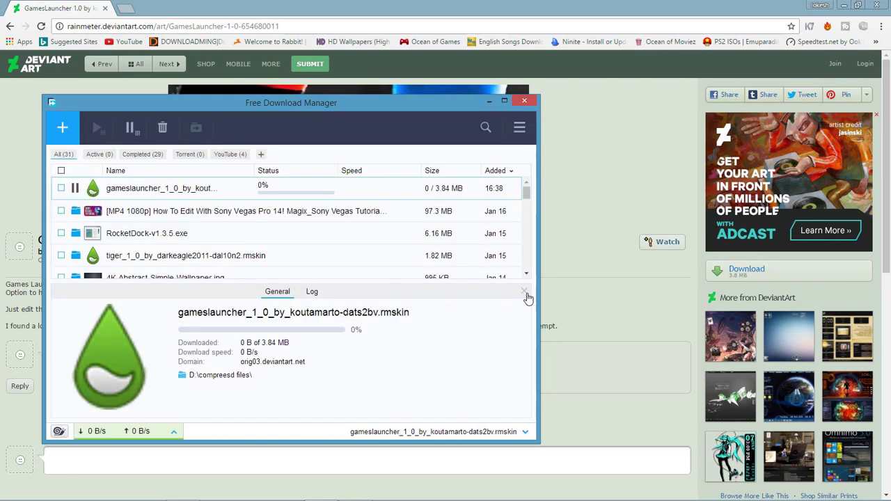
pyautogui.click(525, 292)
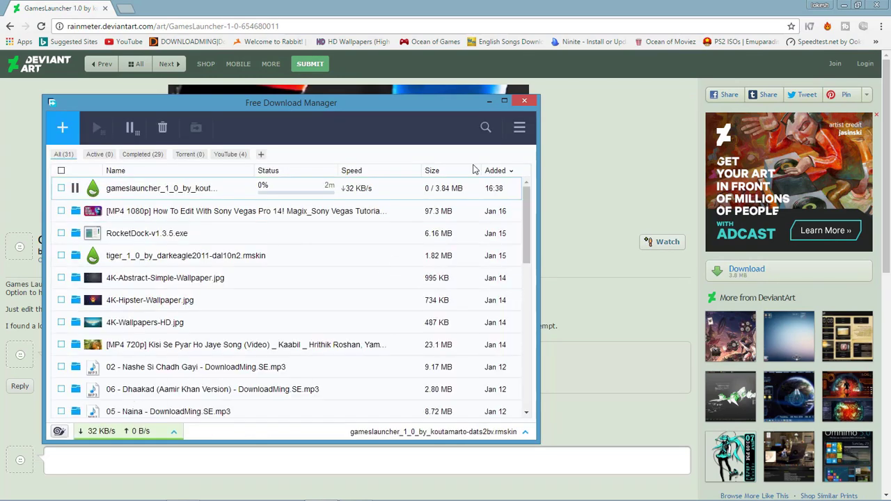
pyautogui.click(489, 103)
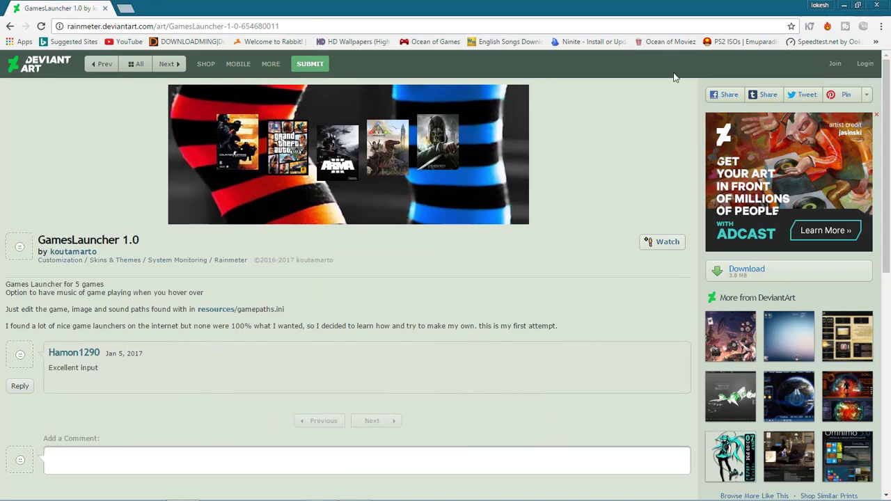
# Step: Return to the Skins on Rainmeter gallery and browse further skins
pyautogui.click(10, 26)
pyautogui.scroll(-12, 563, 189)
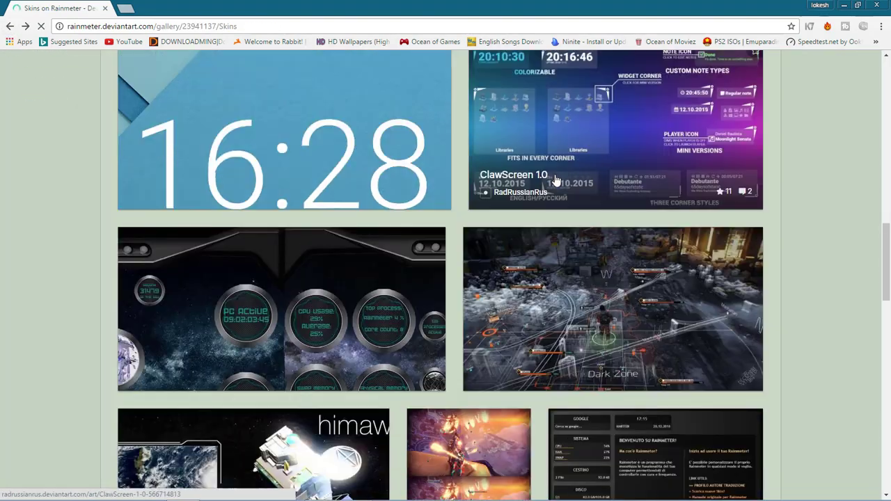
pyautogui.scroll(-10, 563, 189)
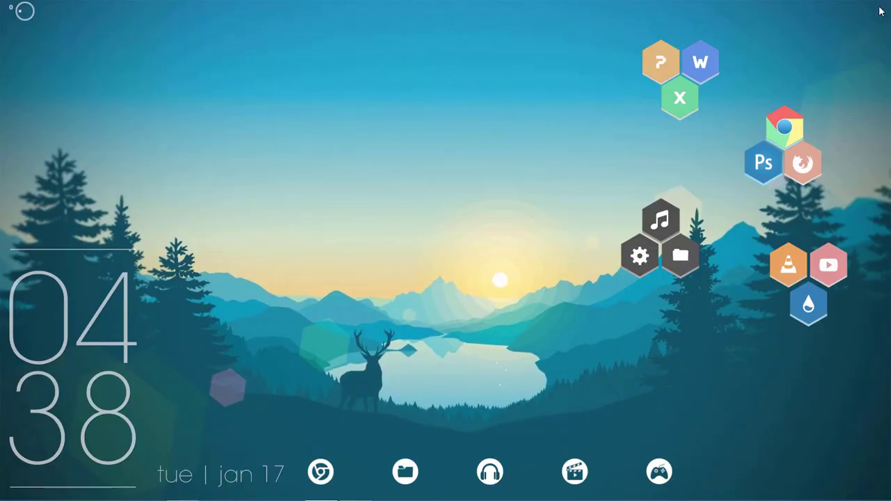
# Step: Refresh the desktop and turn on the display of desktop icons
pyautogui.rightClick(427, 148)
pyautogui.click(464, 180)
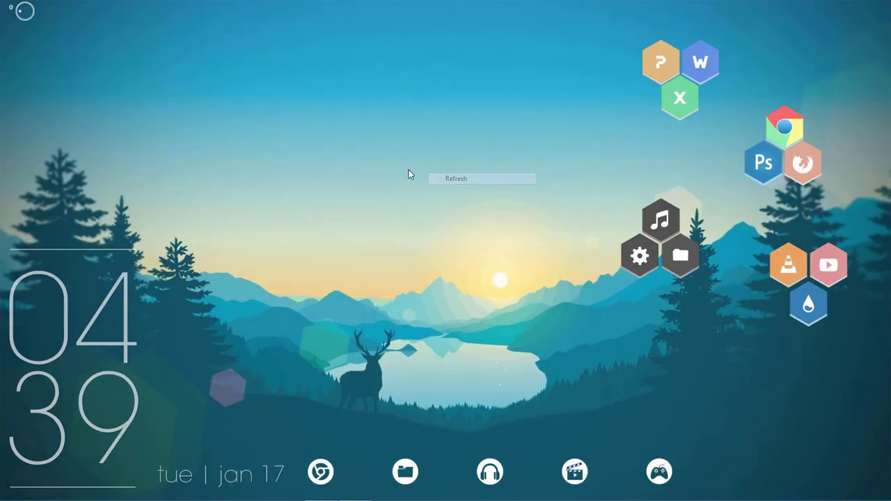
pyautogui.rightClick(262, 160)
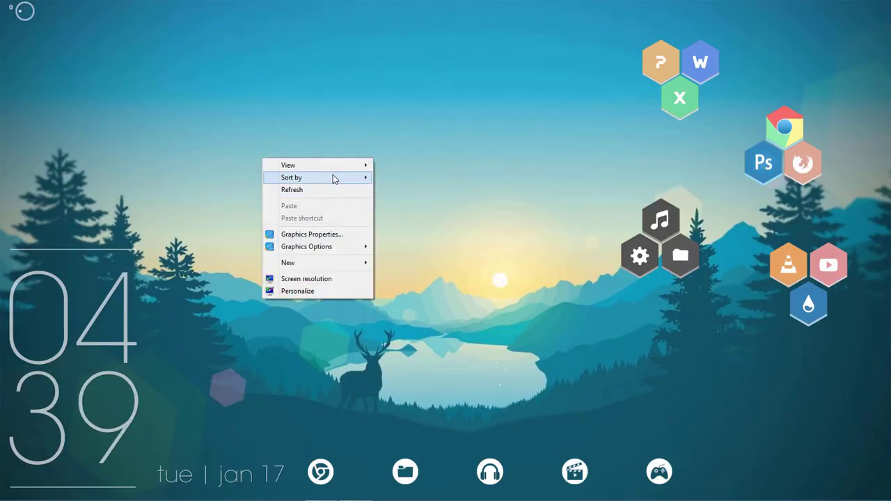
pyautogui.moveTo(341, 168)
pyautogui.click(439, 233)
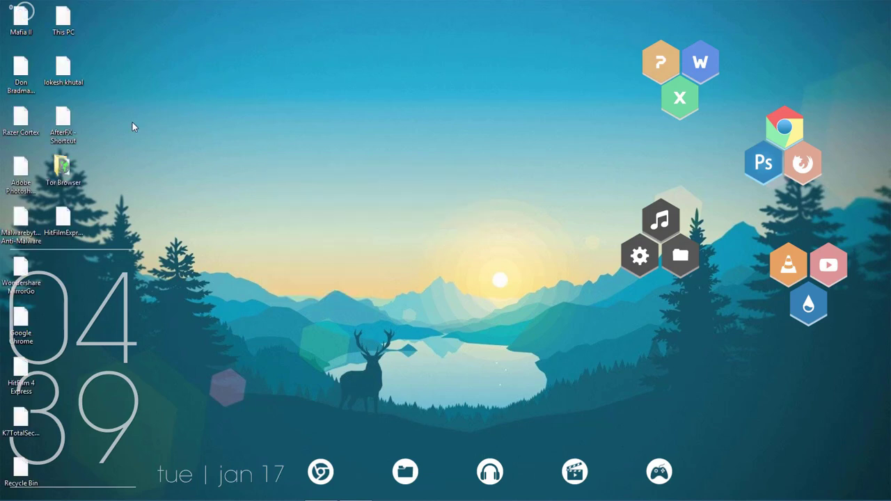
pyautogui.moveTo(179, 70); pyautogui.dragTo(349, 130)
# Step: Hide the desktop icons and refresh the desktop
pyautogui.rightClick(382, 144)
pyautogui.moveTo(420, 142)
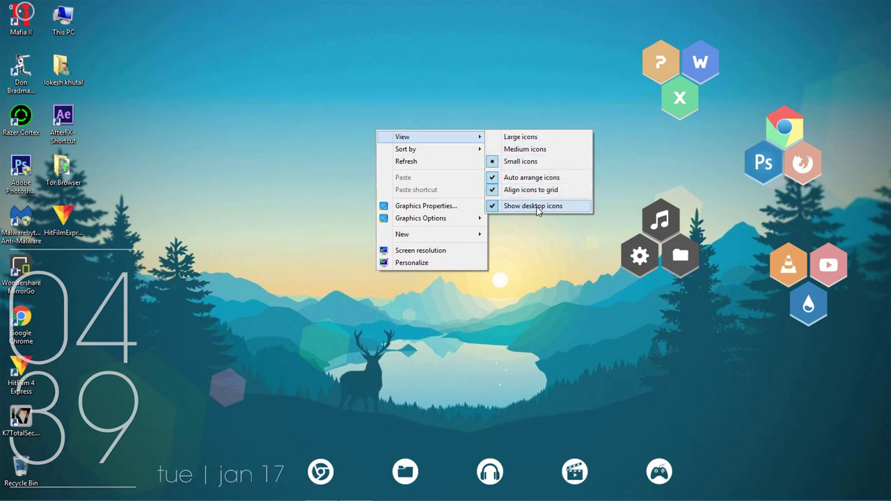
pyautogui.click(535, 207)
pyautogui.rightClick(392, 147)
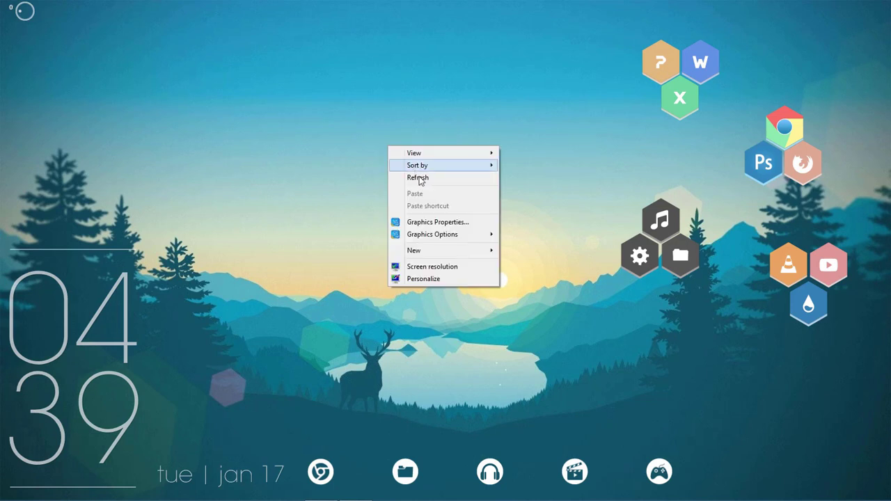
pyautogui.click(418, 176)
# Step: Open the taskbar properties, check the auto-hide setting, and accept the dialog
pyautogui.moveTo(132, 498)
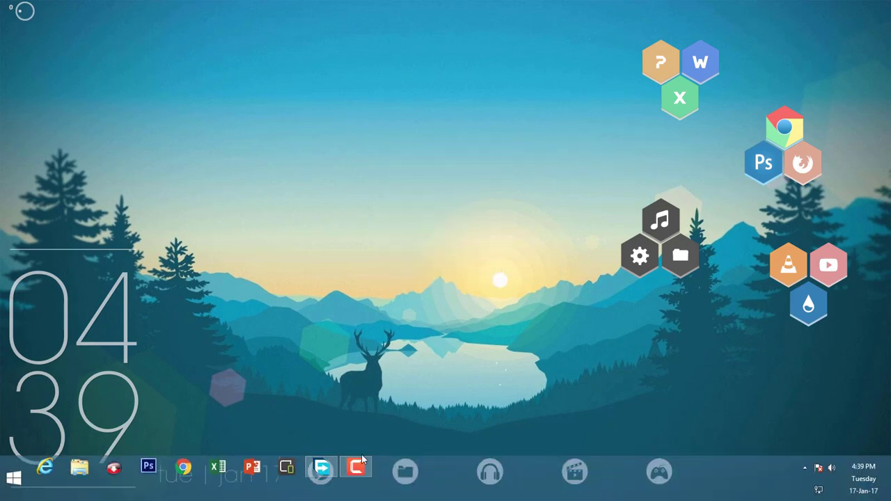
pyautogui.rightClick(491, 480)
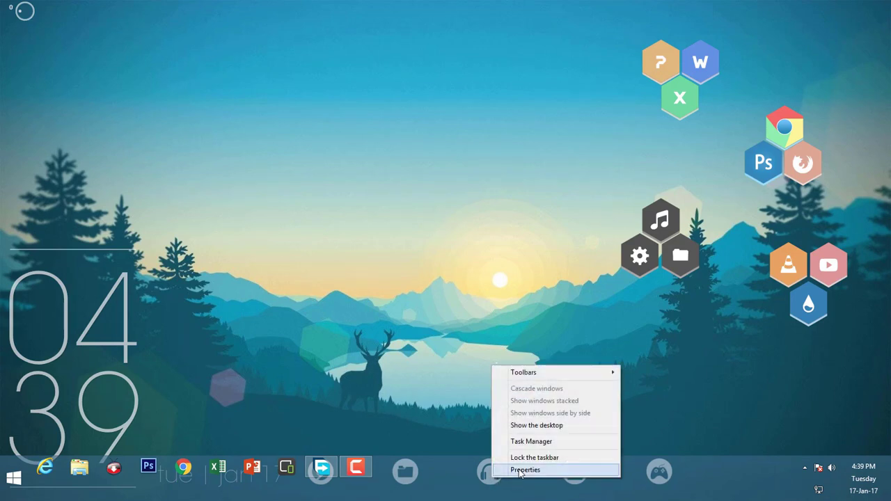
pyautogui.click(524, 471)
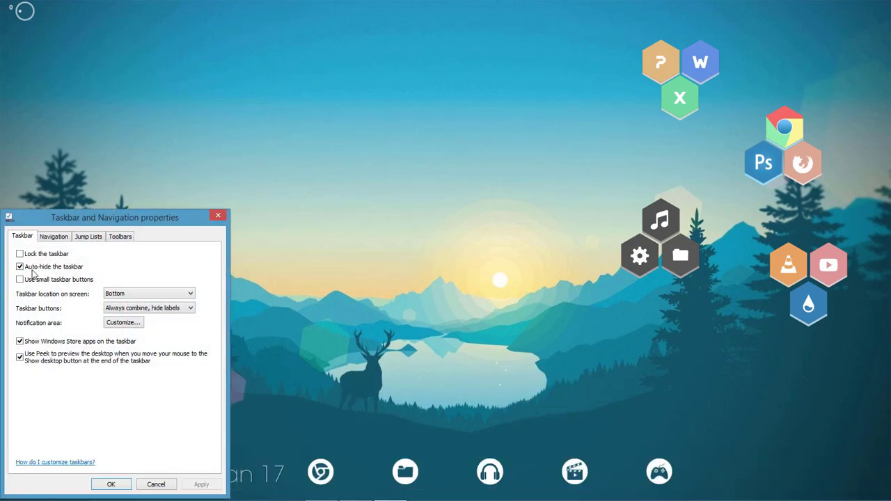
pyautogui.click(111, 483)
pyautogui.rightClick(306, 258)
pyautogui.click(331, 291)
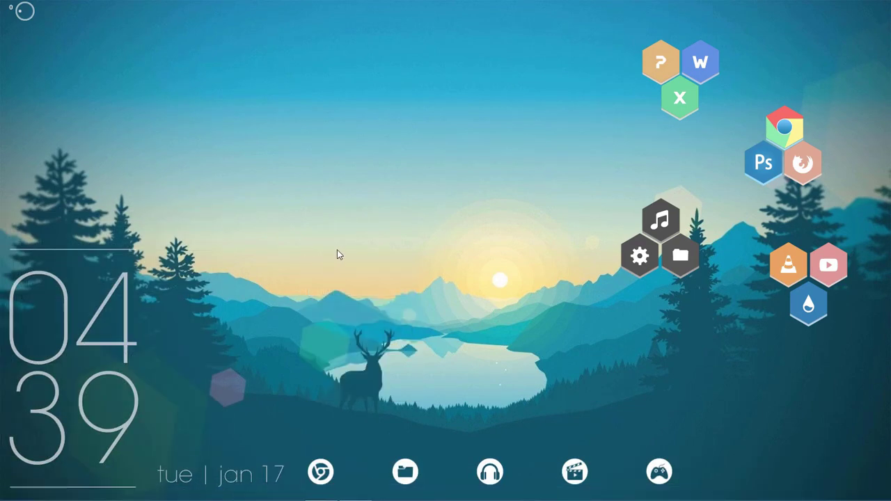
pyautogui.rightClick(274, 213)
pyautogui.click(311, 245)
pyautogui.moveTo(10, 491)
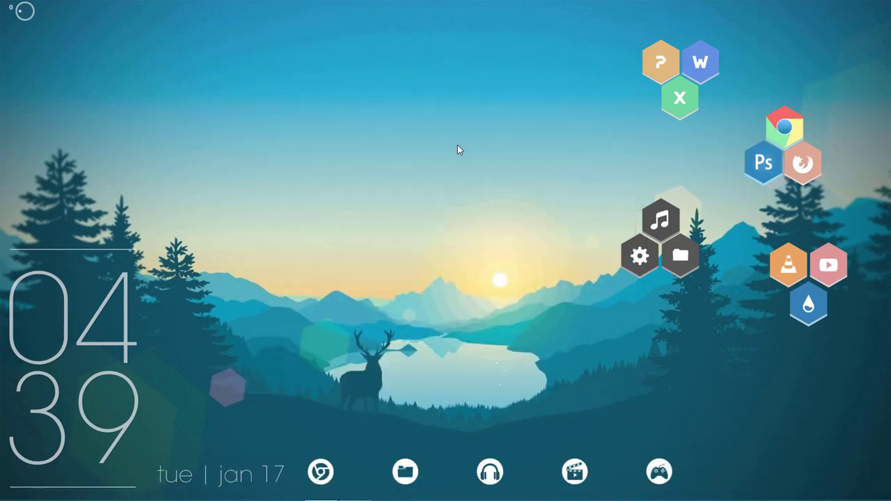
pyautogui.rightClick(457, 144)
pyautogui.click(480, 178)
pyautogui.rightClick(492, 141)
pyautogui.click(511, 172)
pyautogui.rightClick(265, 83)
pyautogui.click(292, 113)
# Step: Check the GamesLauncher download progress in Free Download Manager, minimize it, and dismiss the K7 security alert
pyautogui.click(322, 487)
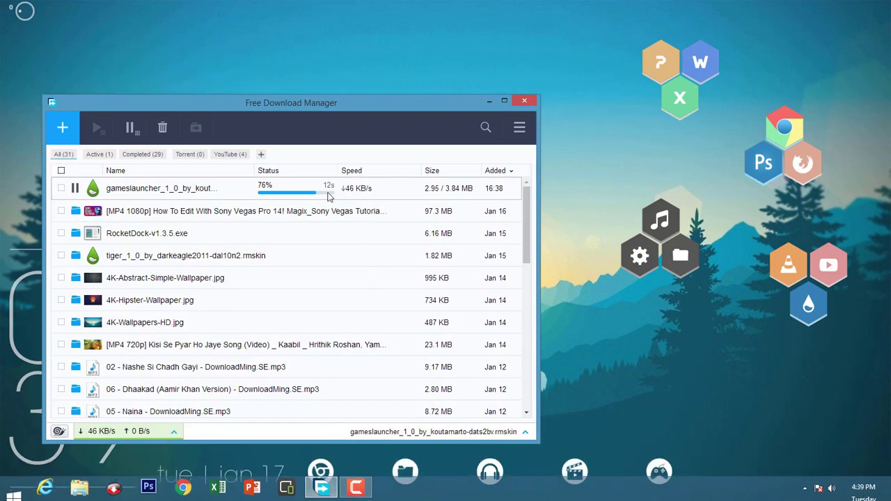
pyautogui.click(486, 103)
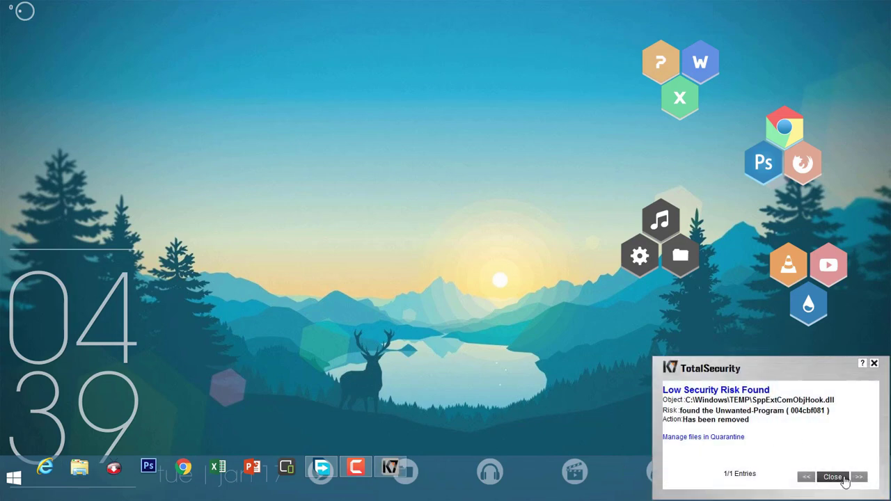
pyautogui.click(832, 477)
# Step: Switch to File Explorer and open the compreesd files folder on the FILE STORAGE (D:) drive
pyautogui.click(79, 478)
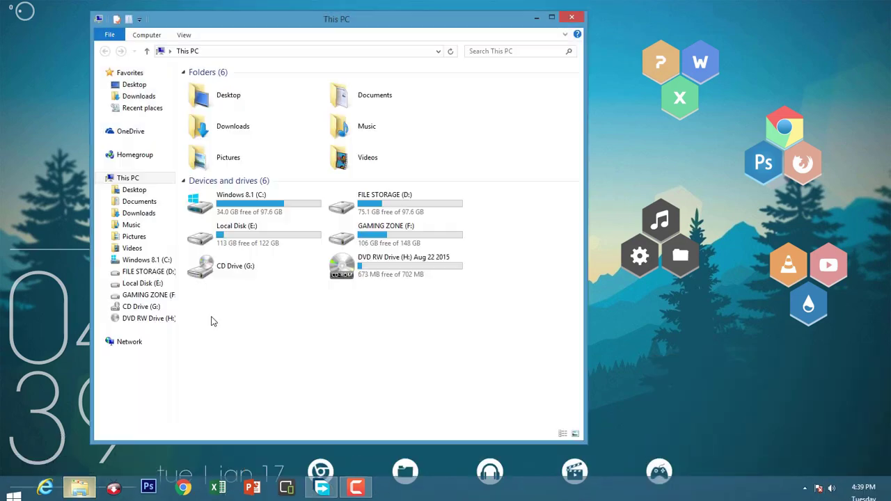
pyautogui.moveTo(240, 26); pyautogui.dragTo(341, 31)
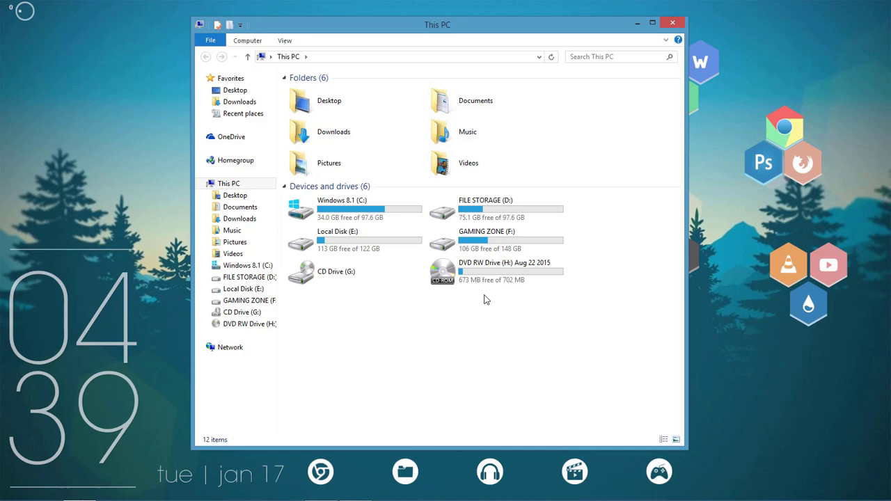
pyautogui.doubleClick(507, 205)
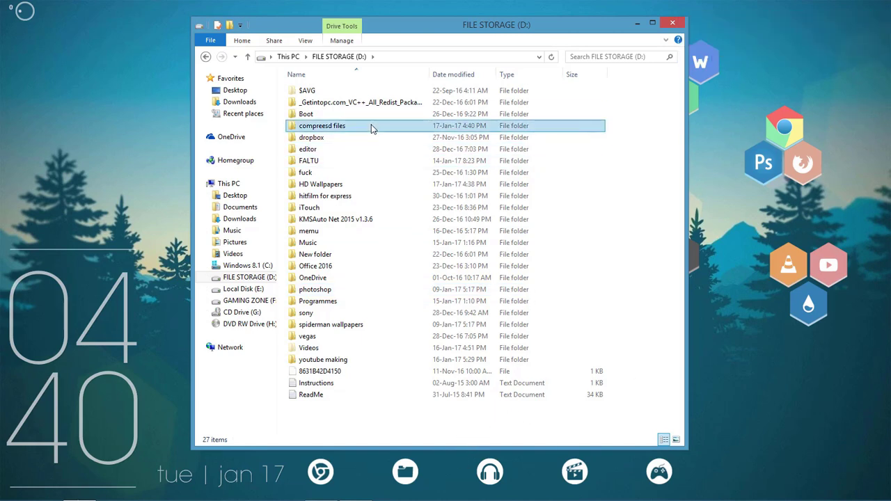
pyautogui.doubleClick(327, 125)
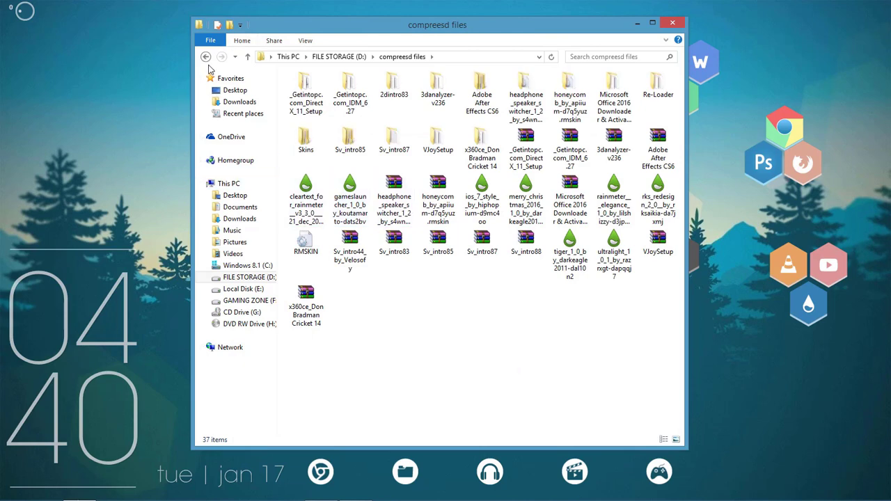
pyautogui.click(205, 57)
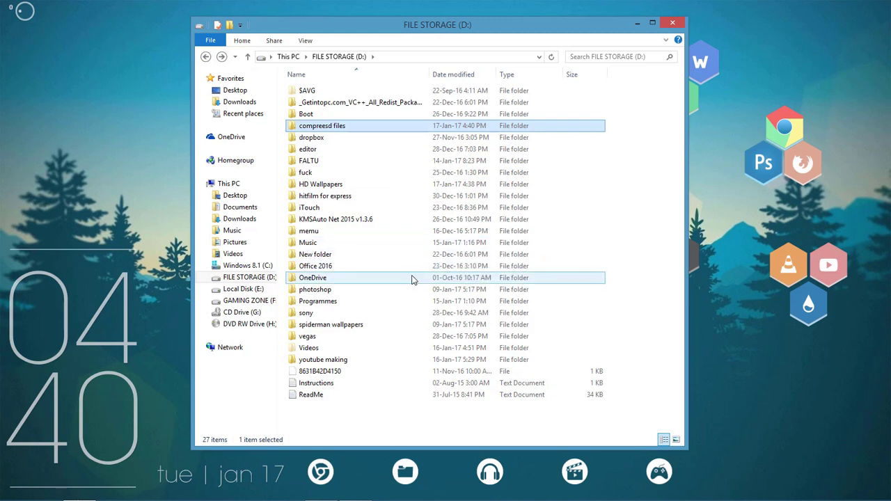
pyautogui.click(359, 468)
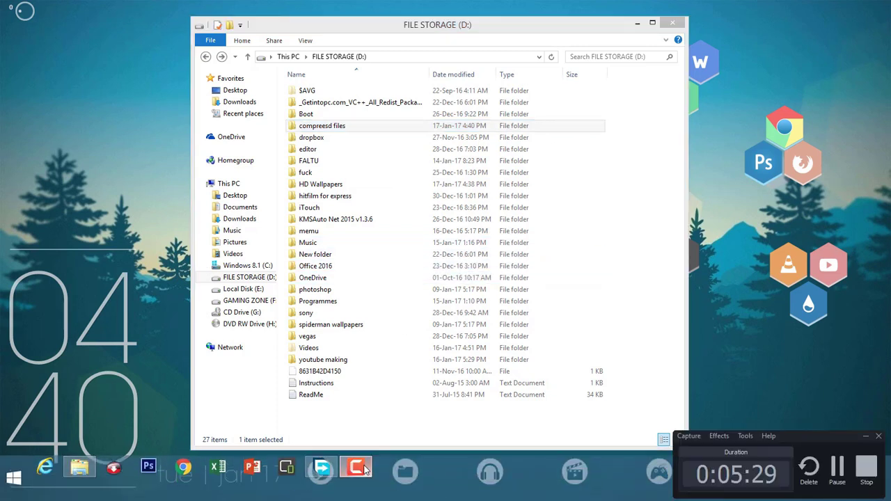
pyautogui.click(358, 468)
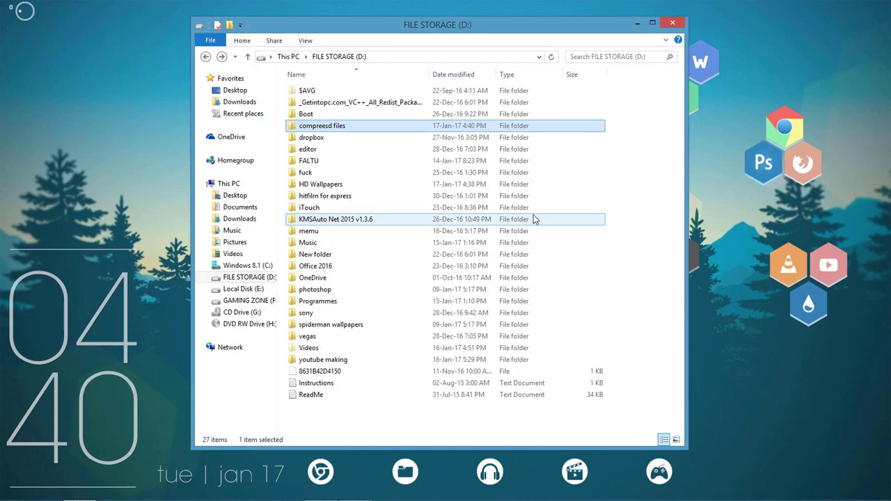
# Step: Install the downloaded gameslauncher_1_0 Rainmeter skin from the compreesd files folder
pyautogui.doubleClick(362, 128)
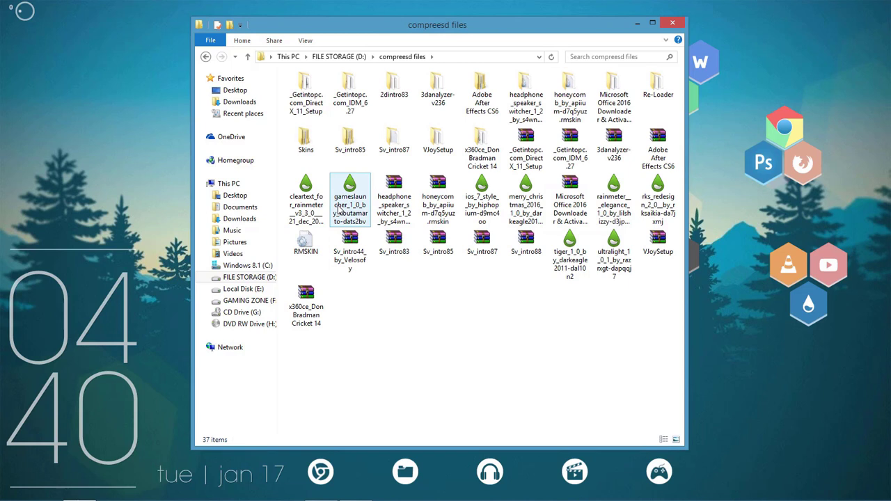
pyautogui.click(357, 198)
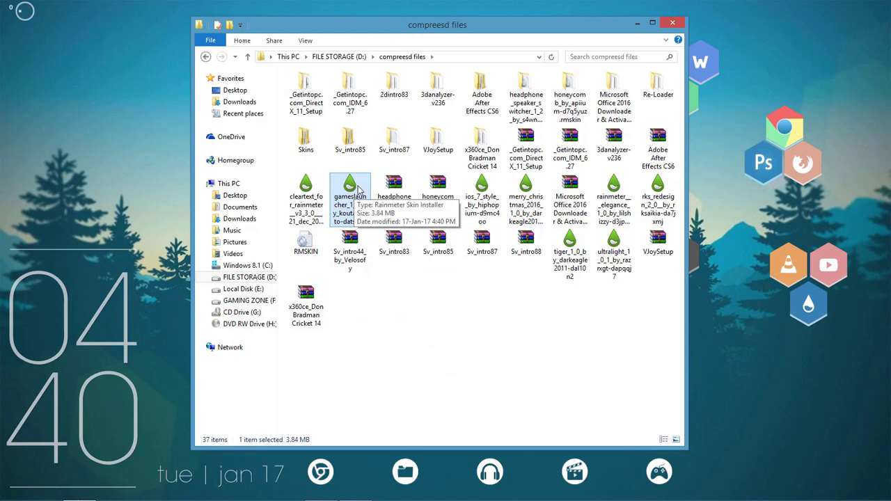
pyautogui.doubleClick(359, 190)
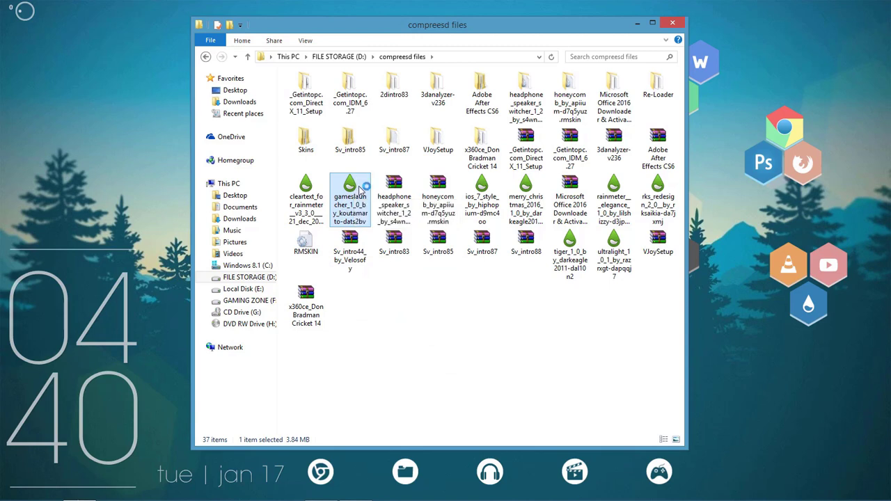
pyautogui.click(497, 341)
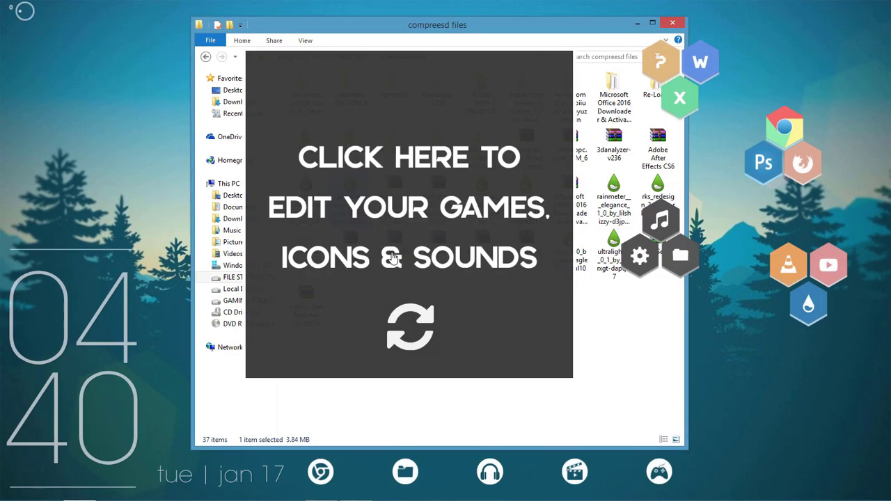
# Step: View the GamesLauncher skin's gamepaths file for editing games, icons and sounds, close it, and minimize File Explorer
pyautogui.click(427, 155)
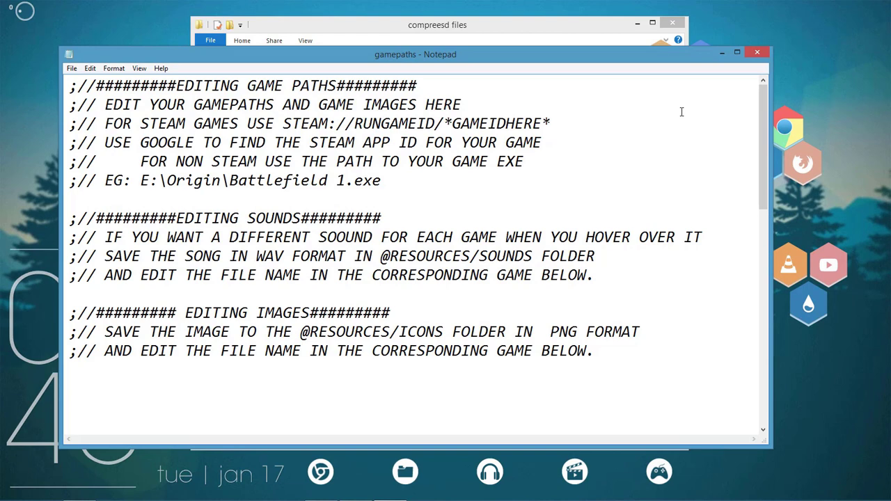
pyautogui.click(756, 52)
pyautogui.click(637, 23)
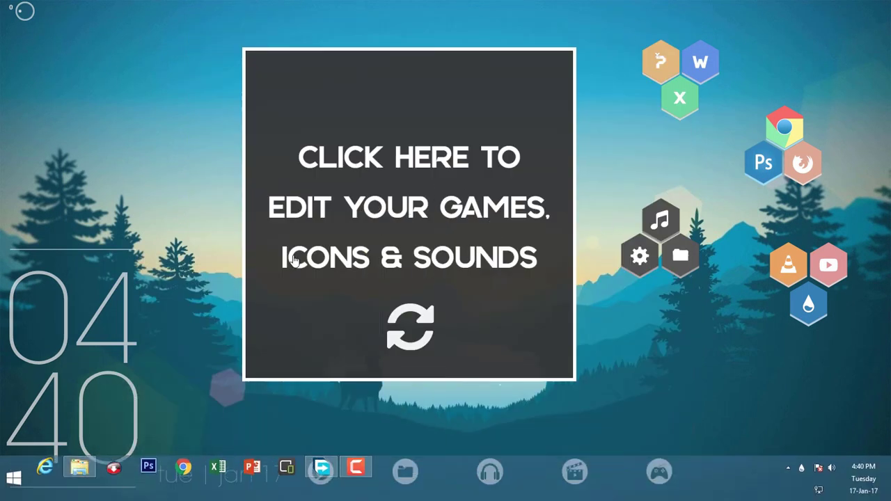
# Step: Load the GamesLauncher game tiles onto the desktop, then view and close the gamepaths file
pyautogui.click(411, 326)
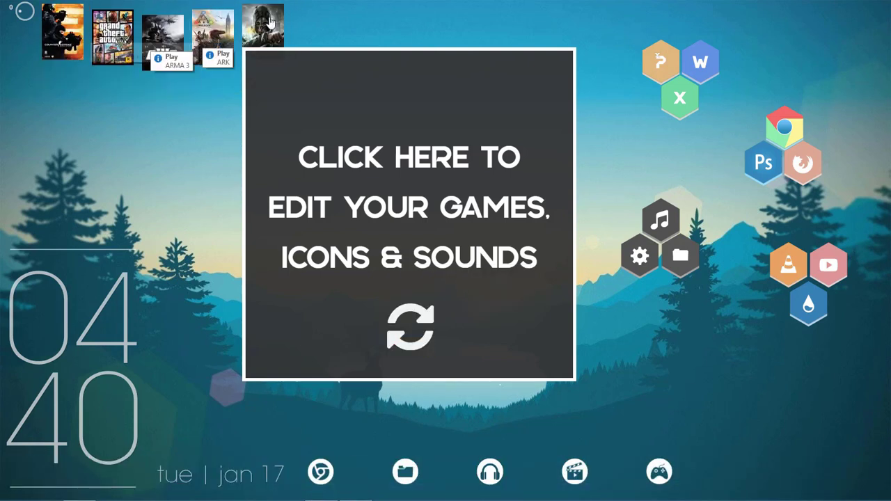
pyautogui.click(472, 89)
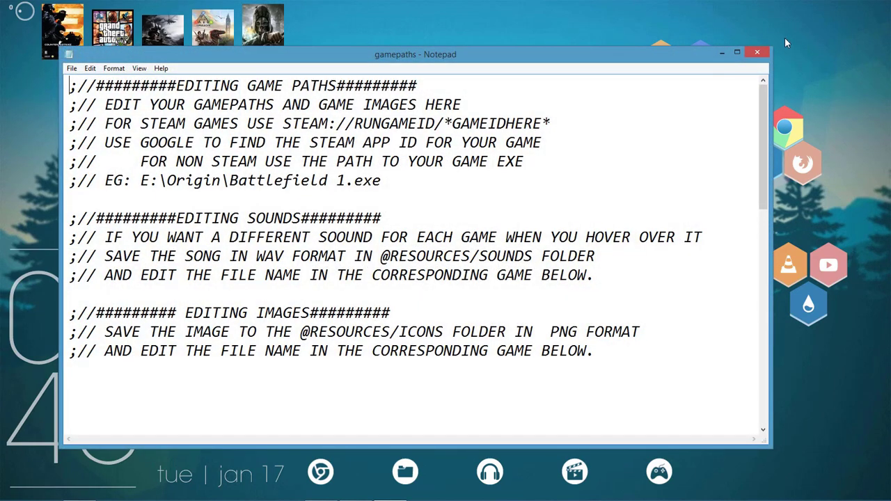
pyautogui.click(755, 55)
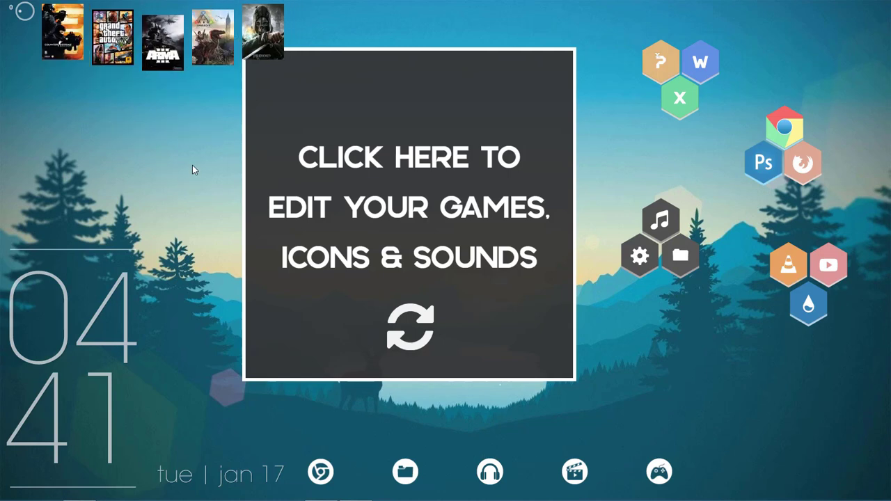
# Step: Try launching GTA V from its tile, dismiss the link prompt, and view the gamepaths file once more
pyautogui.click(131, 55)
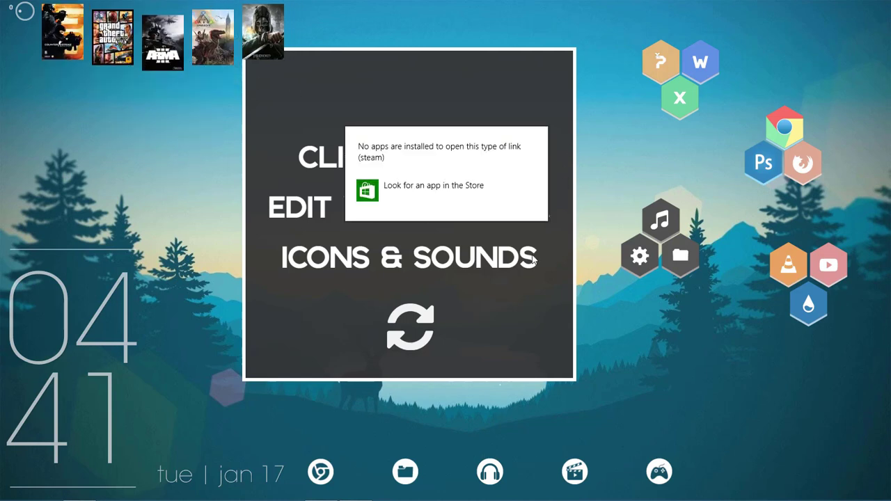
pyautogui.click(588, 265)
pyautogui.click(404, 96)
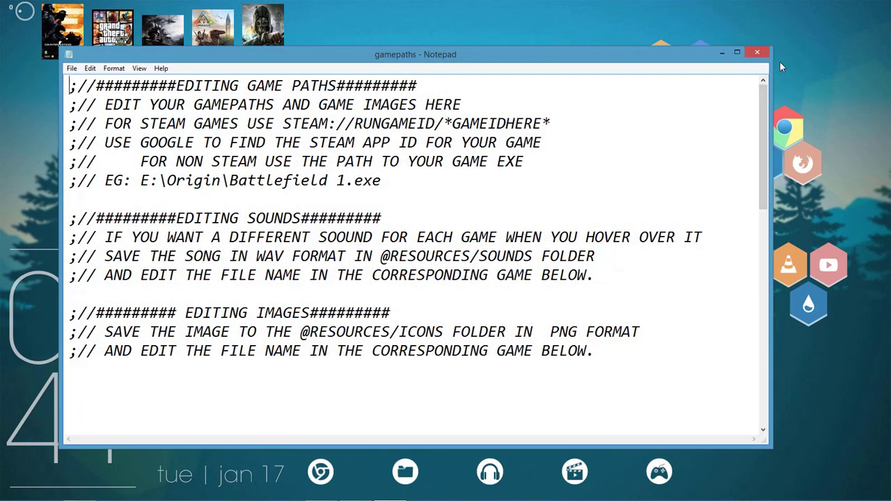
pyautogui.click(756, 52)
# Step: Open the Rainmeter manager and unload the active GamesLauncher intro.ini skin
pyautogui.moveTo(475, 444)
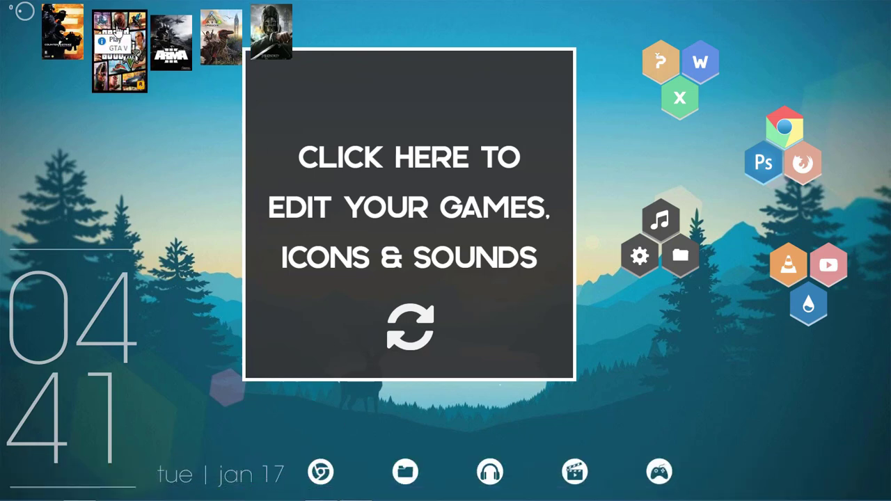
pyautogui.moveTo(774, 465)
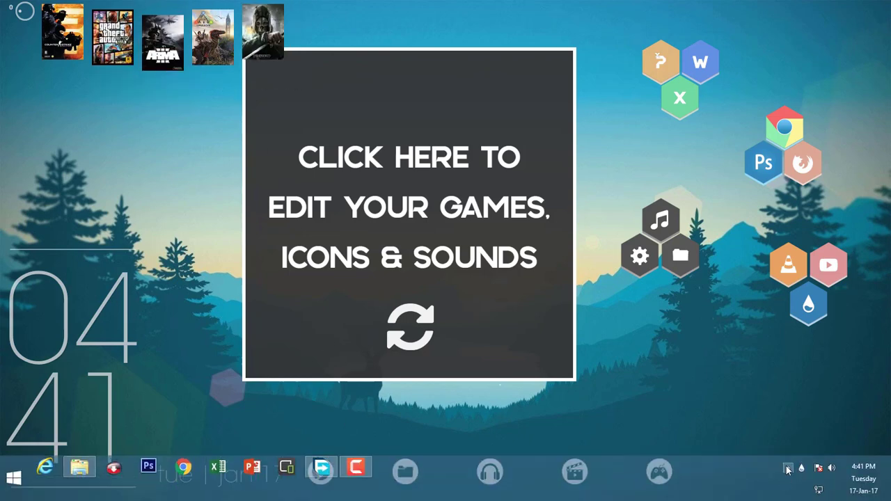
pyautogui.click(801, 470)
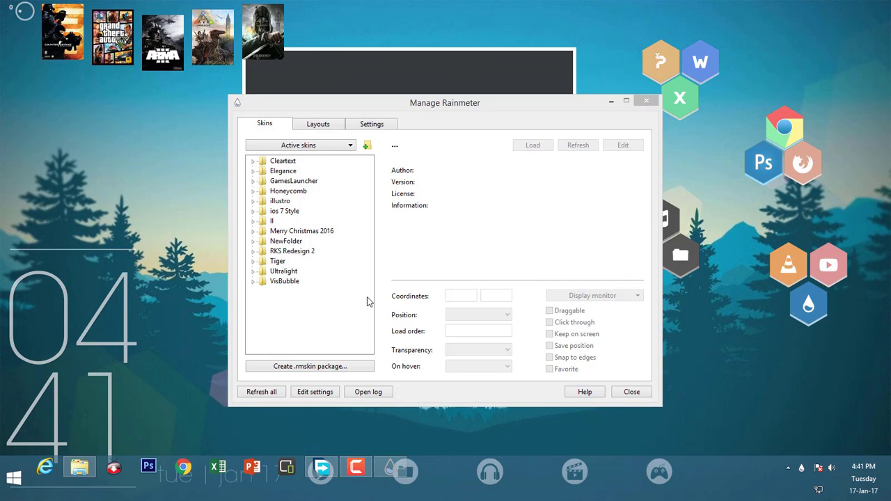
pyautogui.click(324, 146)
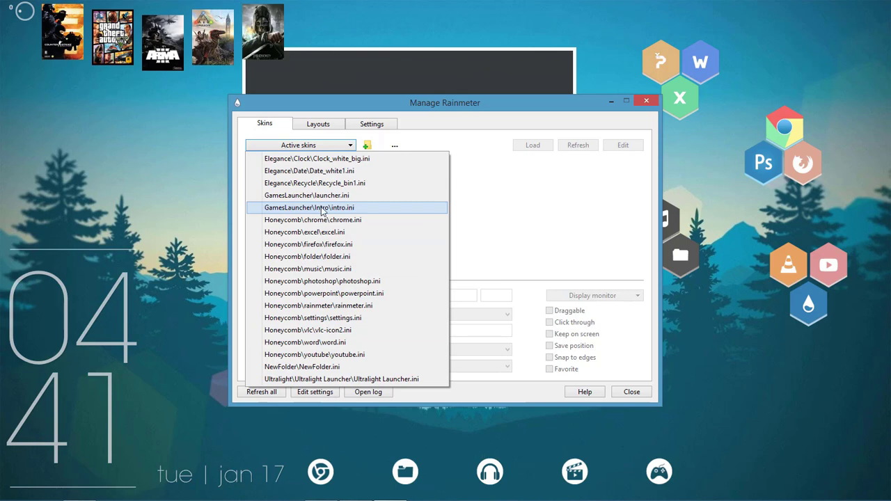
pyautogui.click(322, 207)
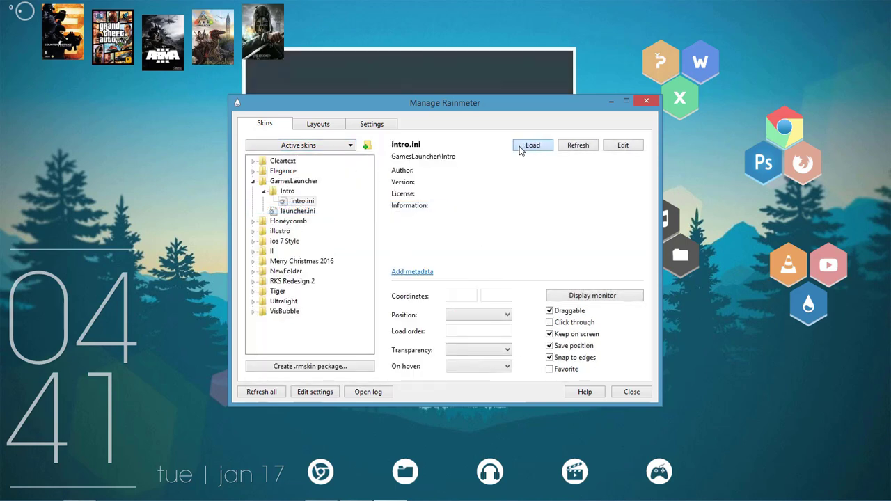
pyautogui.click(522, 146)
# Step: Unload the active GamesLauncher launcher.ini skin and collapse its skin folders
pyautogui.click(348, 145)
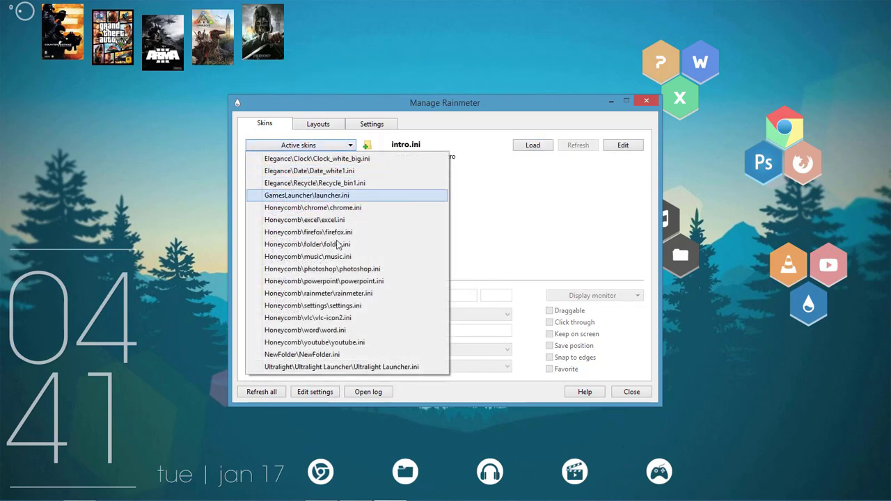
pyautogui.click(310, 195)
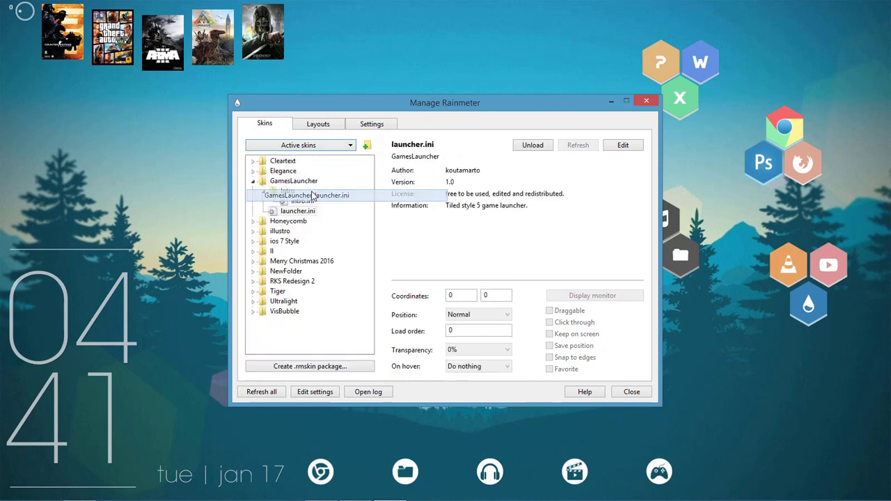
pyautogui.click(529, 146)
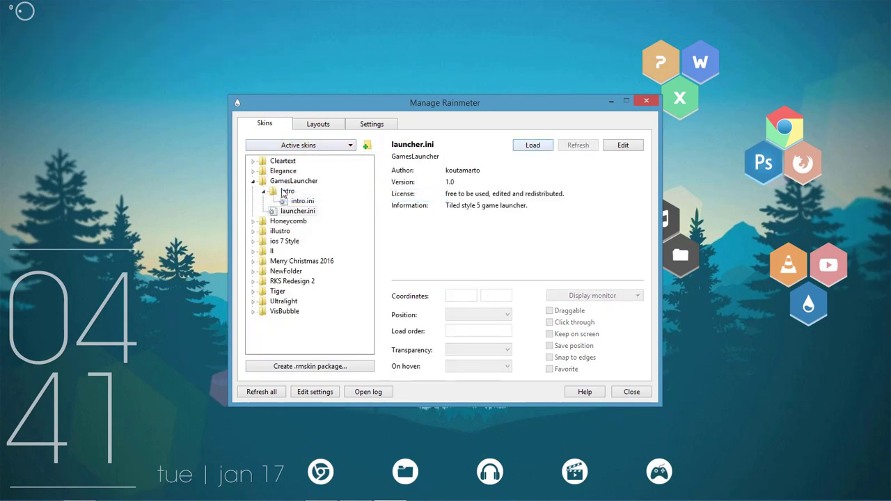
pyautogui.click(262, 191)
pyautogui.click(254, 181)
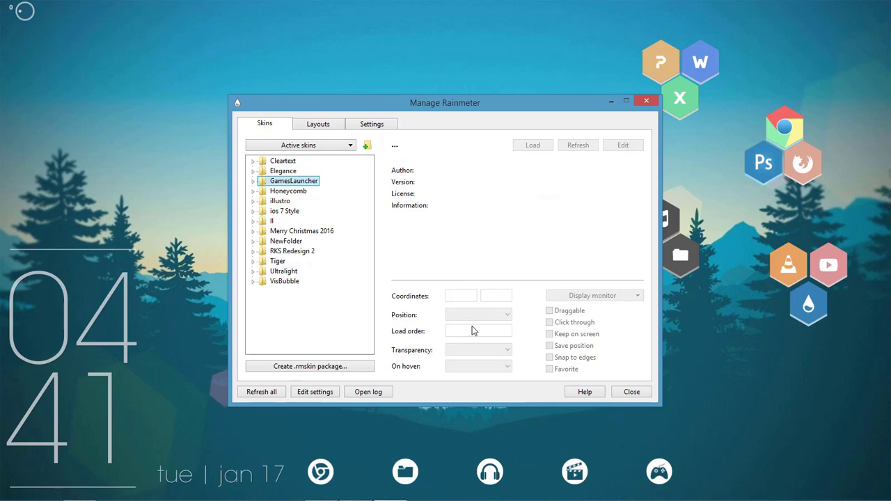
# Step: Load avg.ini from the Honeycomb skins and move its hexagon to coordinates 142, 71 on the desktop
pyautogui.moveTo(585, 103); pyautogui.dragTo(446, 24)
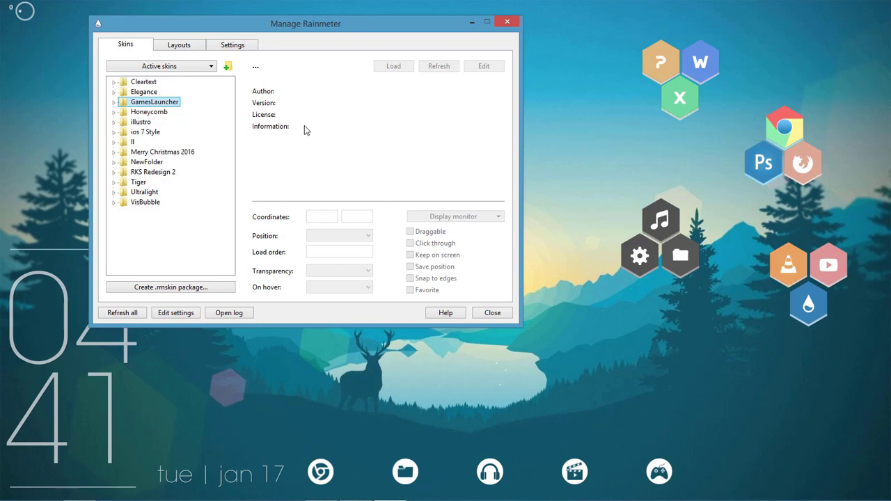
pyautogui.click(114, 112)
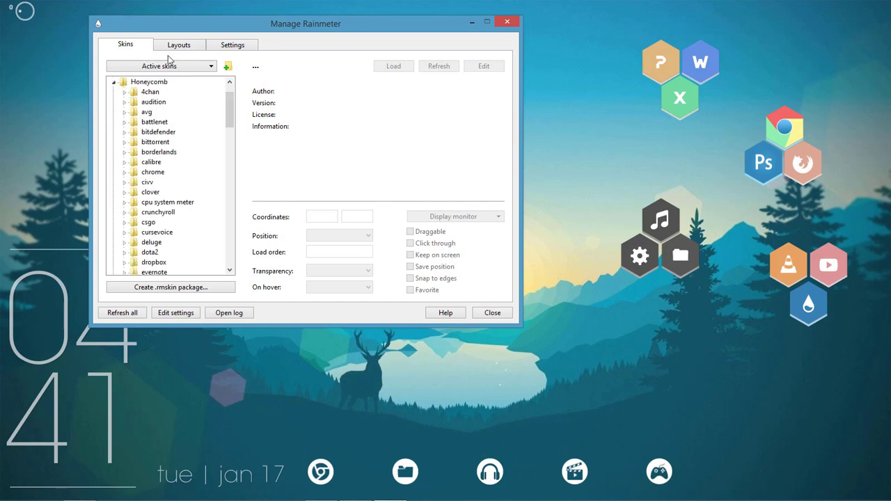
pyautogui.moveTo(221, 29); pyautogui.dragTo(325, 47)
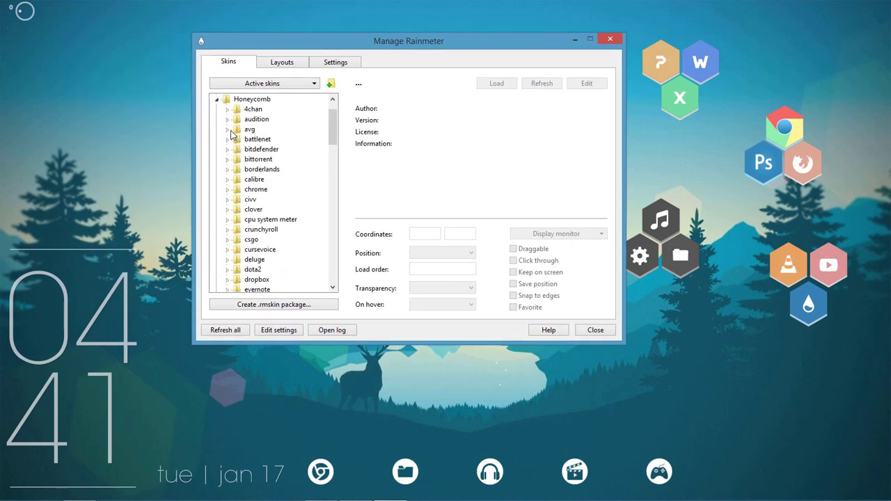
pyautogui.click(228, 129)
pyautogui.doubleClick(265, 139)
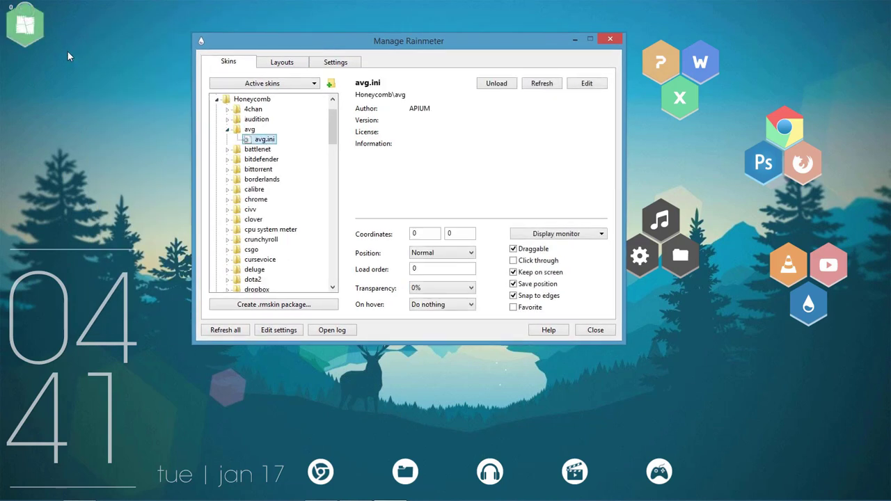
pyautogui.moveTo(18, 34); pyautogui.dragTo(97, 73)
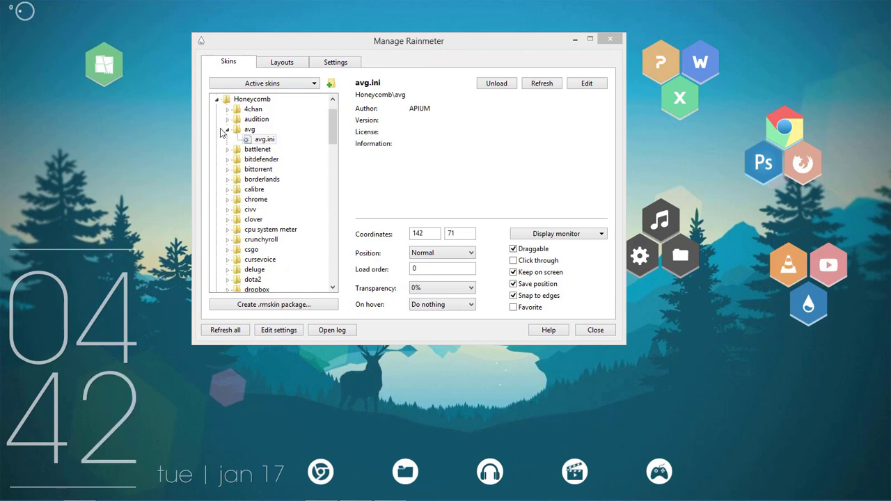
# Step: Load the Honeycomb audition.ini skin and attach its hexagon to the lower right of the avg hexagon
pyautogui.click(228, 129)
pyautogui.click(227, 119)
pyautogui.doubleClick(271, 129)
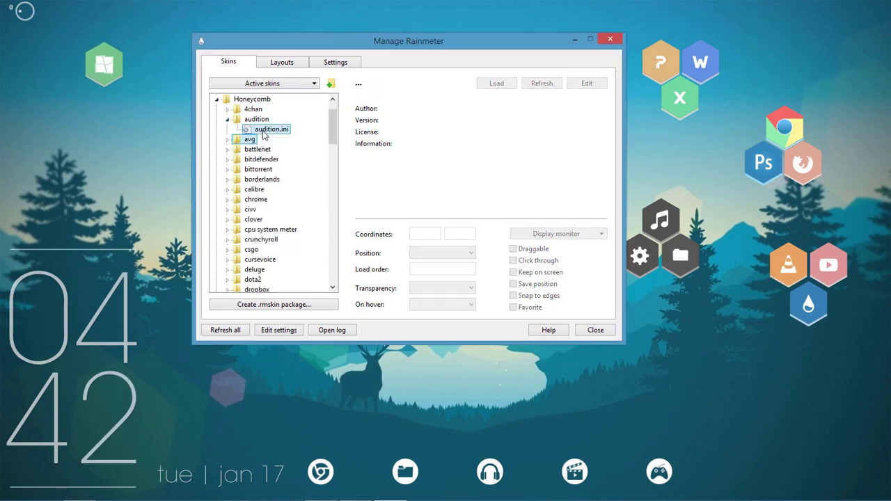
pyautogui.moveTo(16, 40); pyautogui.dragTo(110, 103)
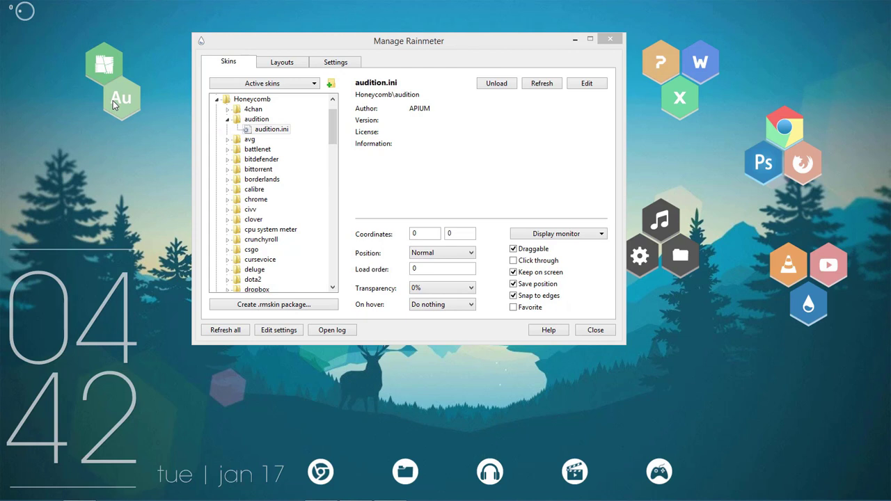
# Step: Load the Honeycomb 4chan.ini skin and place its hexagon below the avg hexagon, beside audition, at 104, 132
pyautogui.click(227, 119)
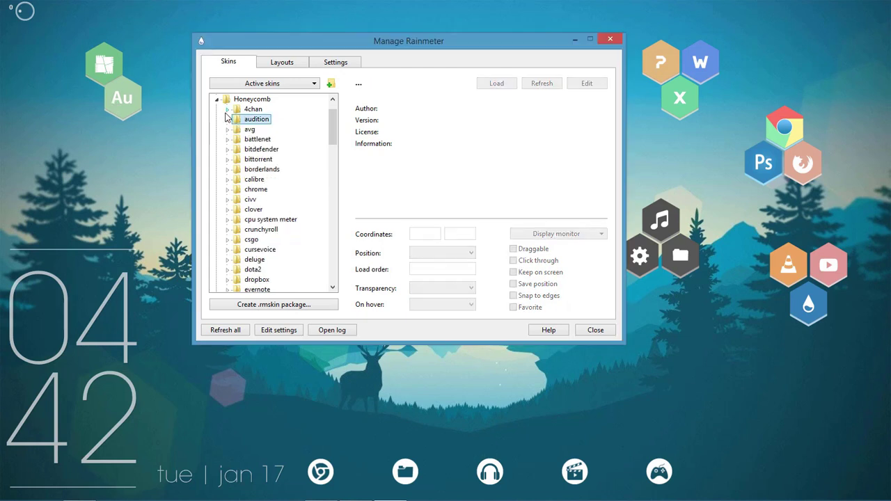
pyautogui.click(227, 110)
pyautogui.doubleClick(267, 119)
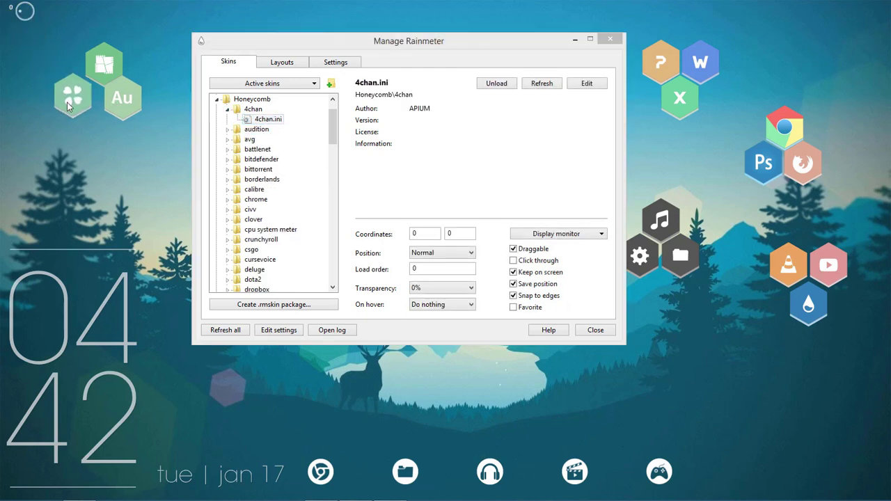
pyautogui.moveTo(69, 105); pyautogui.dragTo(80, 107)
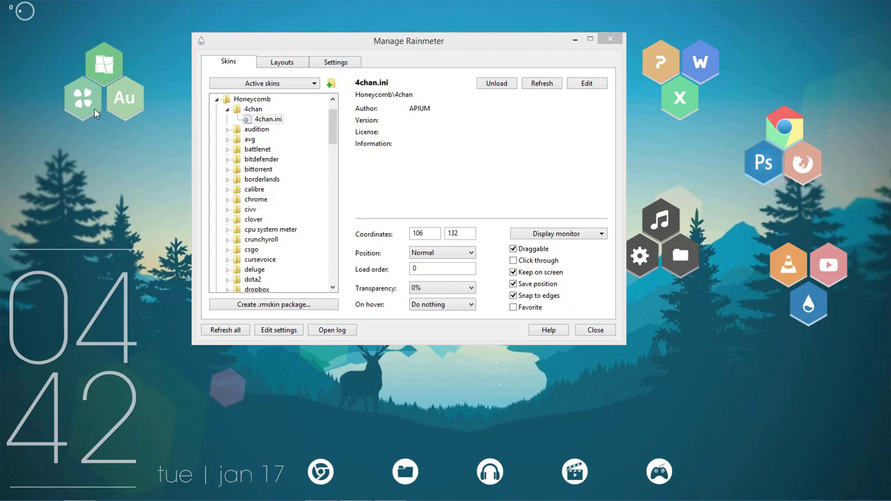
pyautogui.moveTo(94, 109); pyautogui.dragTo(93, 109)
# Step: Unload the audition, 4chan and avg hexagons from the desktop and collapse the Honeycomb folder
pyautogui.rightClick(119, 99)
pyautogui.click(208, 223)
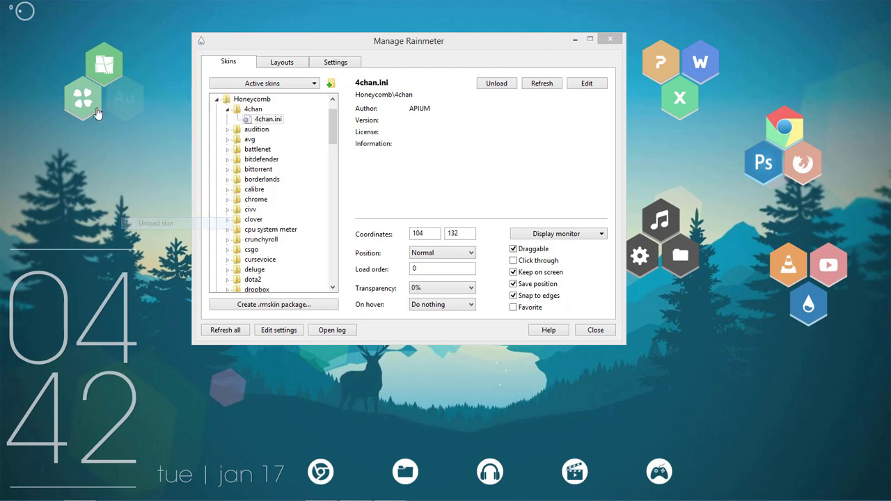
pyautogui.rightClick(98, 113)
pyautogui.click(80, 215)
pyautogui.rightClick(115, 69)
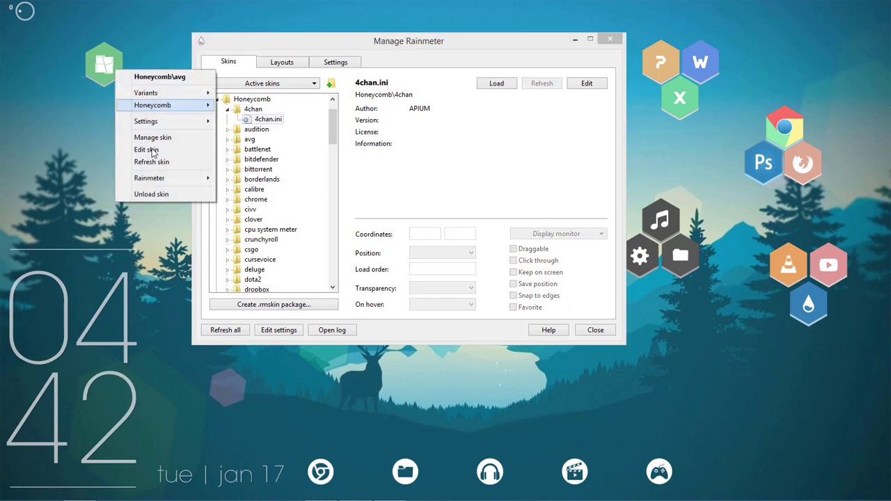
pyautogui.click(164, 195)
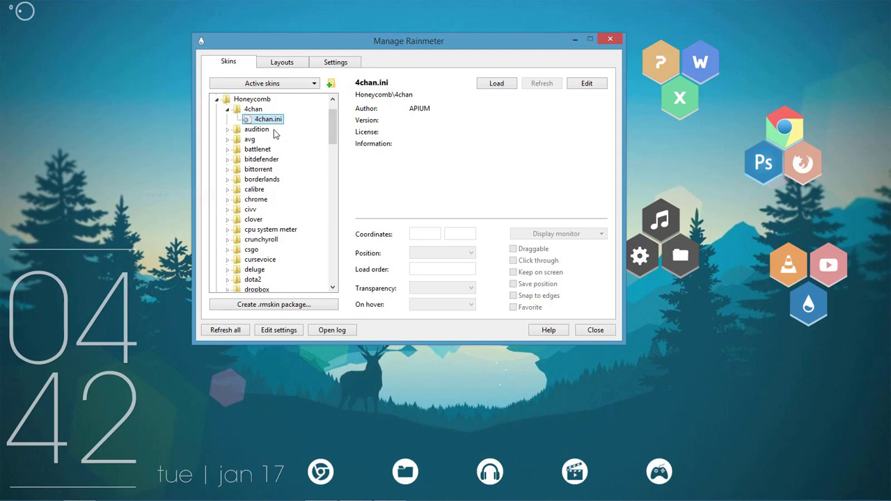
pyautogui.click(217, 100)
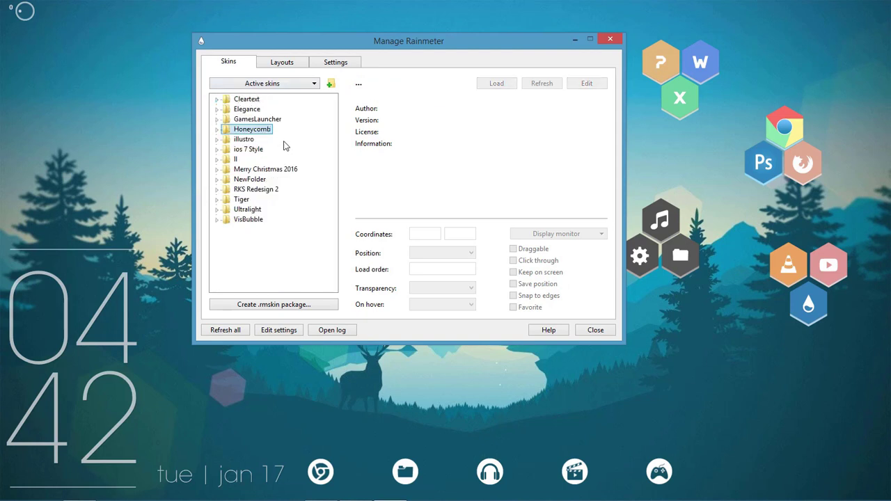
# Step: Examine the details of Cleartext Pure.ini and Cleartext.ini in the Cleartext skin folder, then collapse it
pyautogui.click(218, 100)
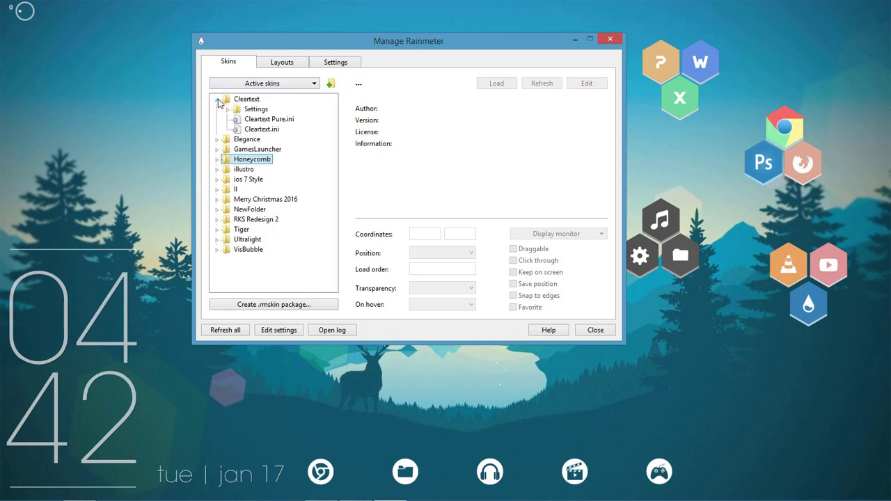
pyautogui.click(217, 99)
pyautogui.click(217, 100)
pyautogui.click(267, 120)
pyautogui.click(256, 129)
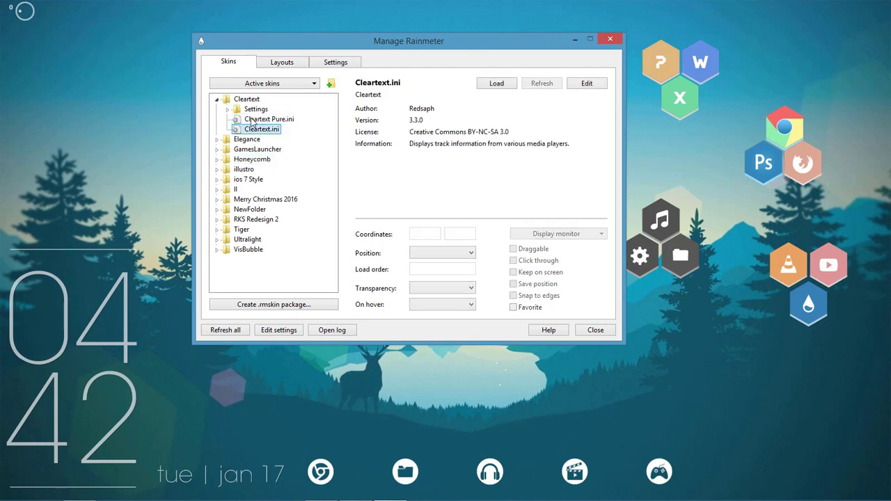
pyautogui.click(265, 119)
pyautogui.click(258, 129)
pyautogui.click(217, 100)
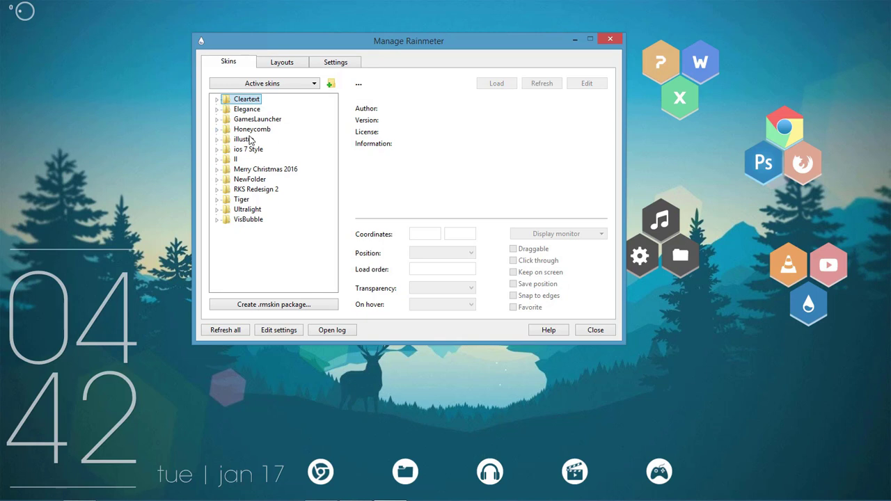
# Step: Unload Ultralight Launcher.ini from the Ultralight skins and load it onto the desktop again
pyautogui.click(217, 209)
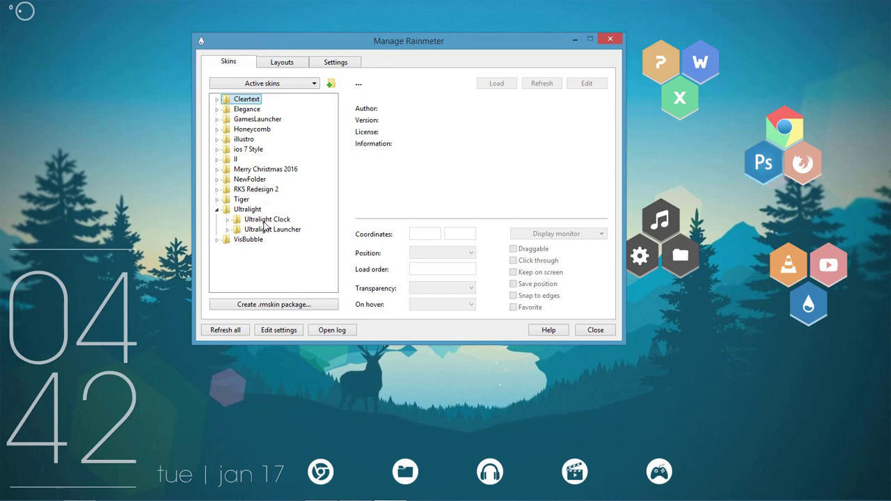
pyautogui.click(227, 229)
pyautogui.click(266, 242)
pyautogui.doubleClick(265, 242)
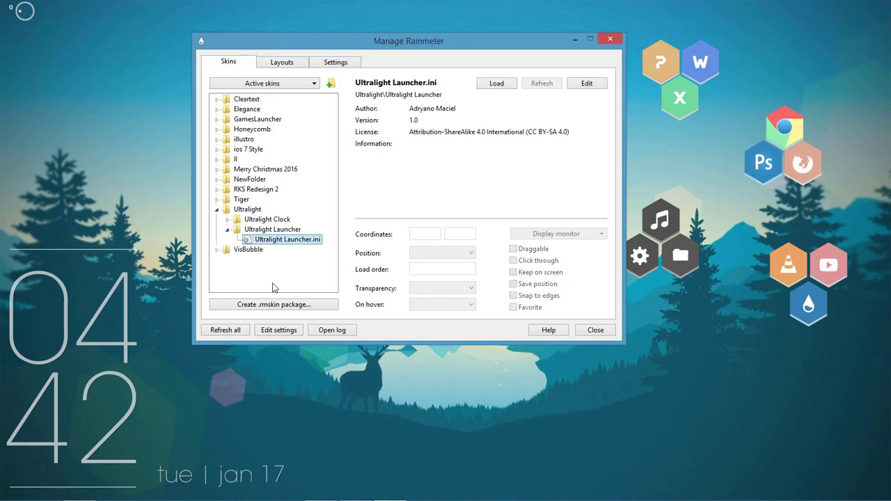
pyautogui.doubleClick(285, 240)
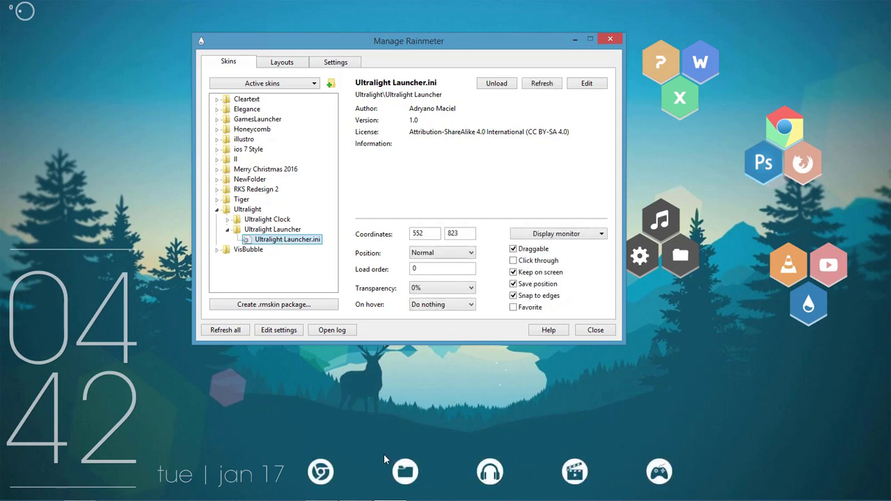
# Step: Close the Manage Rainmeter window and refresh the desktop
pyautogui.click(610, 39)
pyautogui.rightClick(607, 38)
pyautogui.click(664, 70)
pyautogui.rightClick(358, 89)
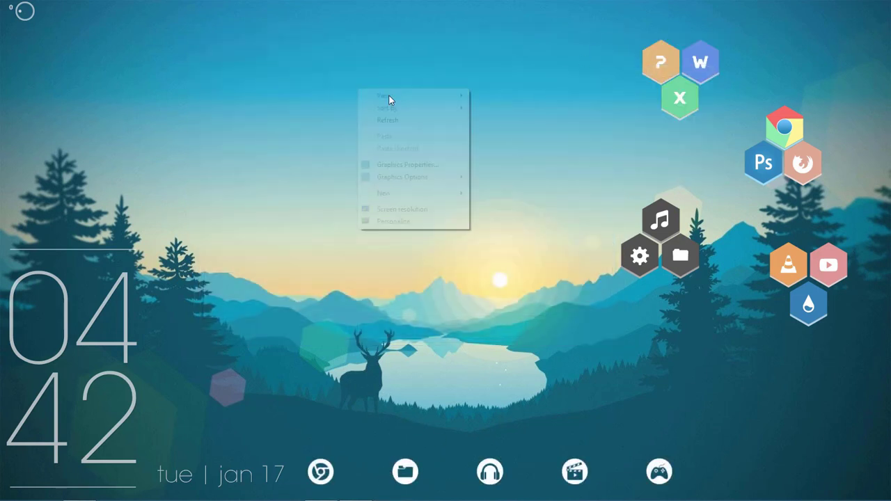
pyautogui.click(453, 119)
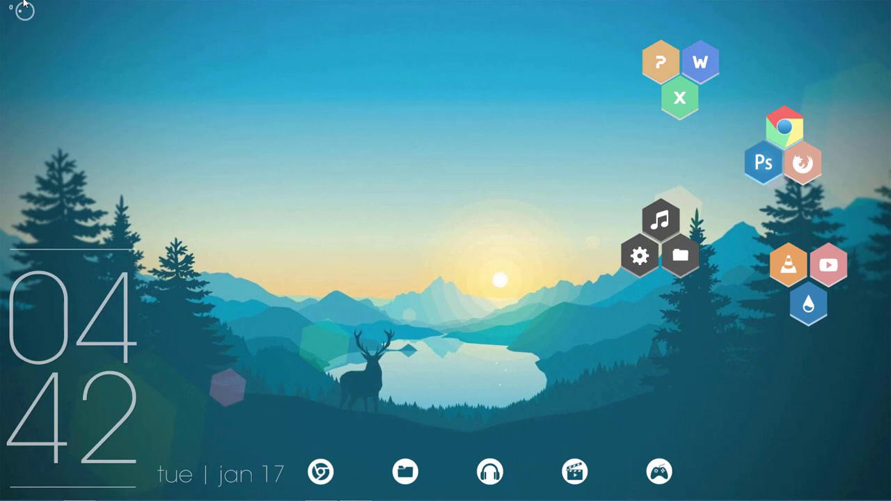
pyautogui.rightClick(3, 15)
pyautogui.click(53, 13)
pyautogui.rightClick(22, 14)
pyautogui.click(113, 38)
pyautogui.rightClick(22, 12)
pyautogui.click(392, 91)
# Step: Reveal the hidden dock, open its general settings and accept them with Run at Startup enabled
pyautogui.moveTo(466, 3)
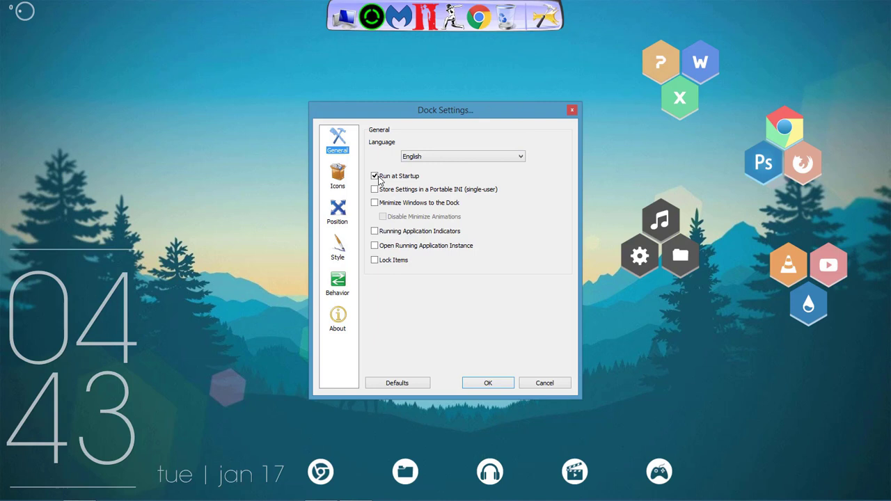
pyautogui.click(511, 383)
pyautogui.rightClick(468, 210)
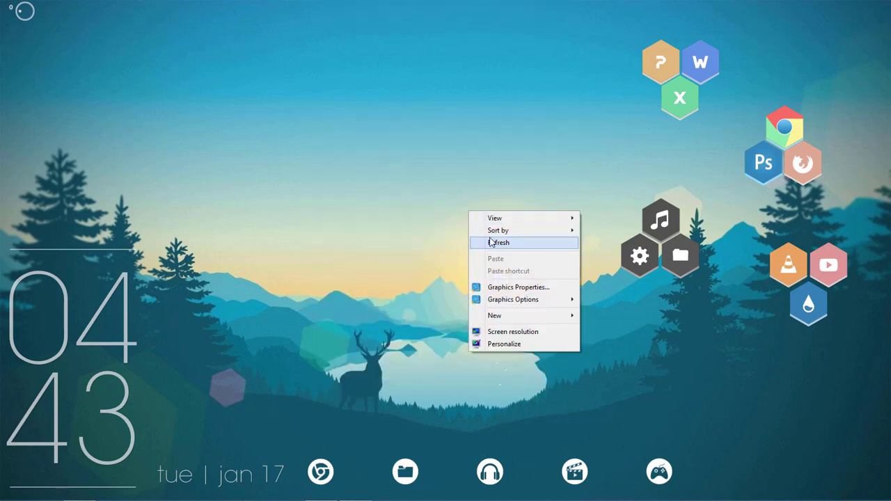
pyautogui.click(491, 242)
pyautogui.rightClick(355, 182)
pyautogui.click(380, 210)
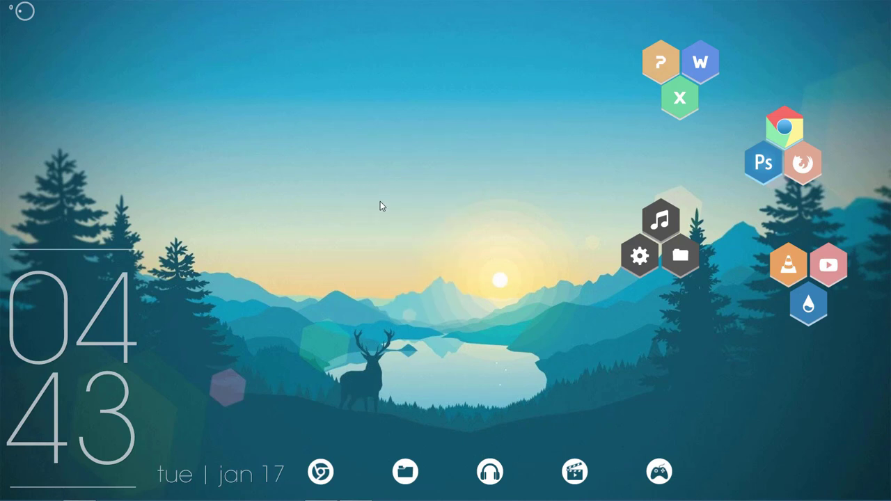
pyautogui.rightClick(380, 201)
pyautogui.click(405, 233)
pyautogui.rightClick(405, 221)
pyautogui.rightClick(403, 246)
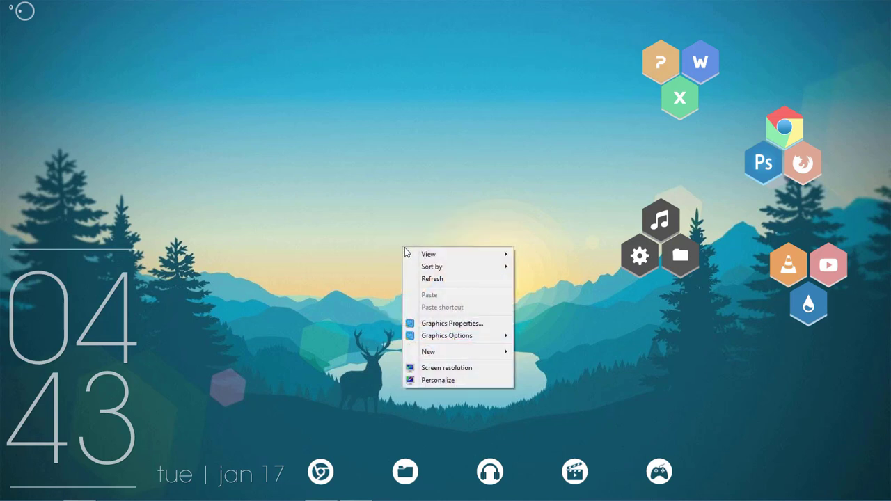
pyautogui.click(432, 280)
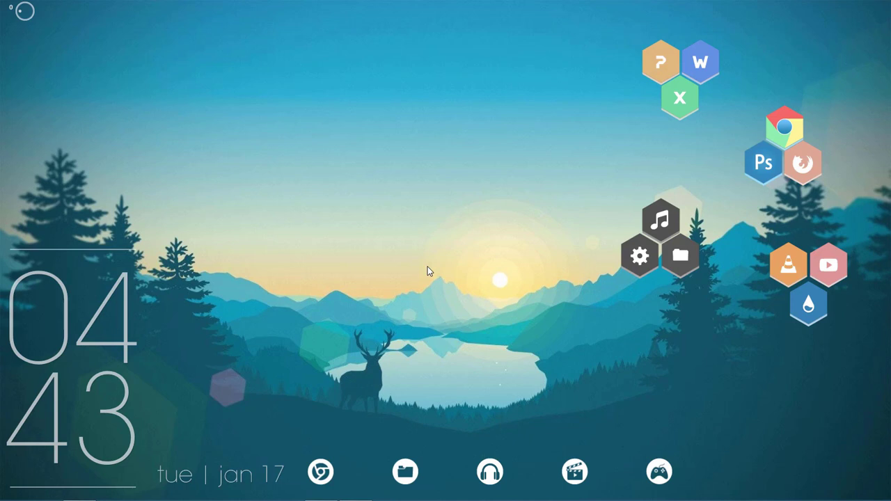
pyautogui.rightClick(427, 267)
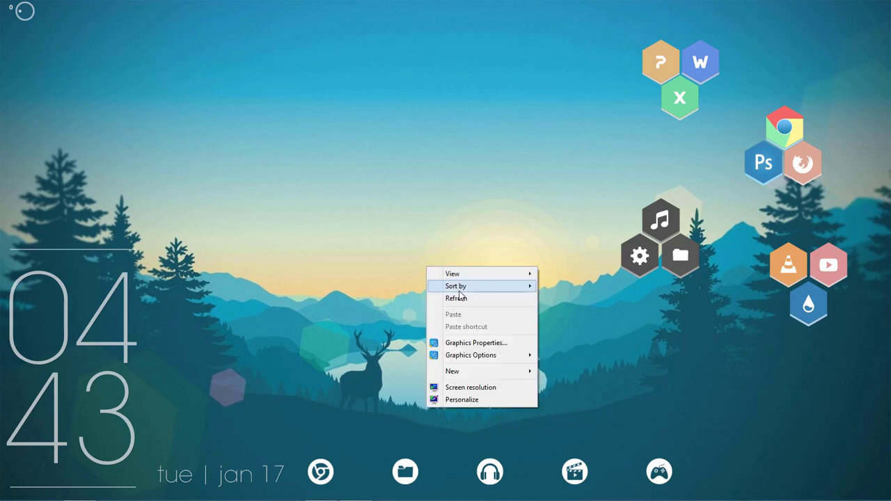
pyautogui.click(458, 296)
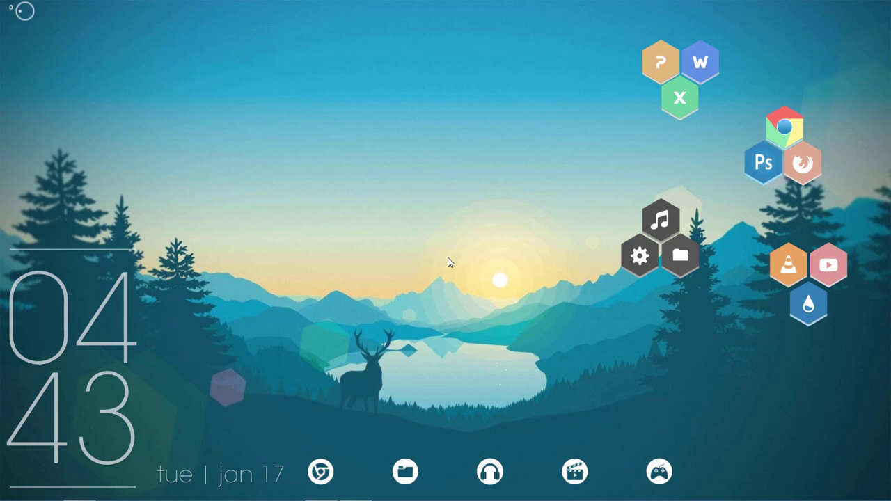
pyautogui.rightClick(449, 260)
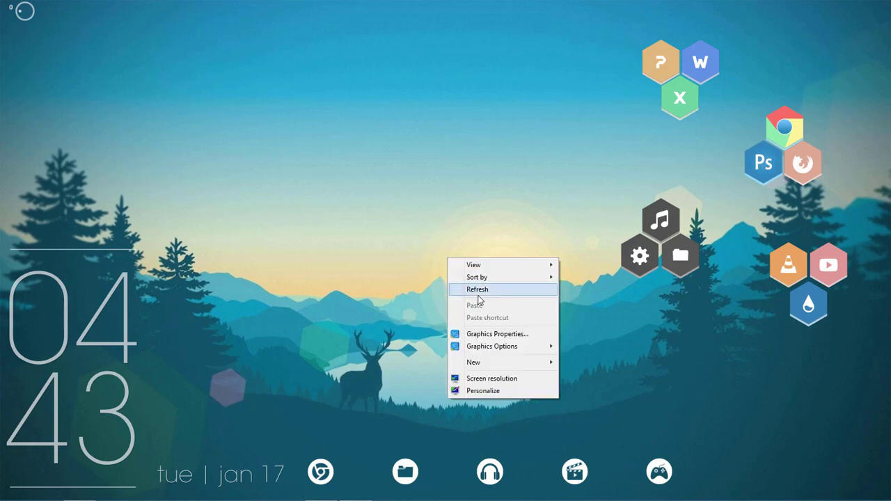
pyautogui.click(480, 287)
pyautogui.rightClick(450, 233)
pyautogui.click(481, 266)
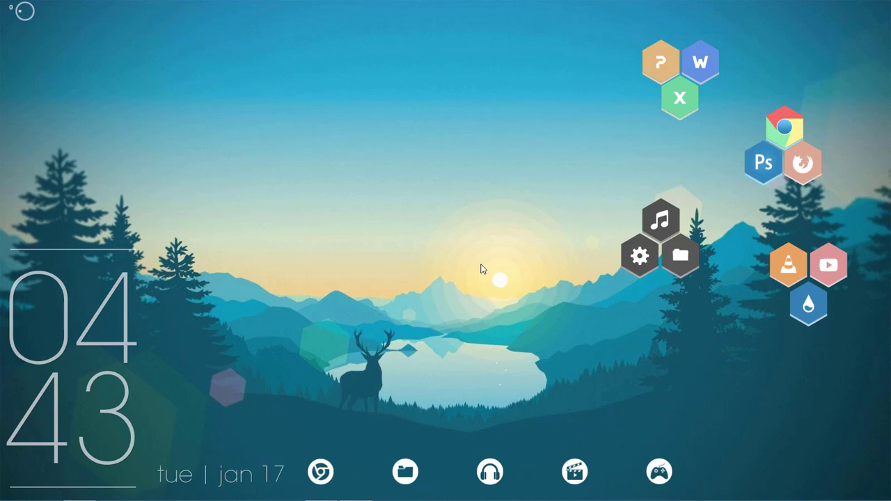